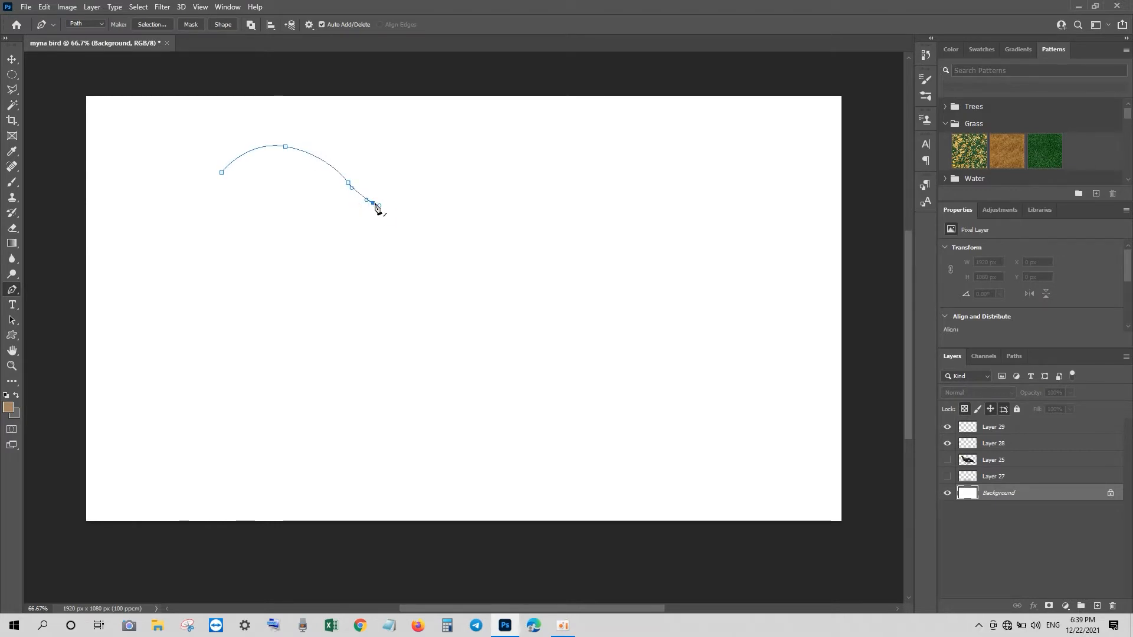
Continue the bird's Pen tool outline through the nape feathers and down the back to the first tail feather.
alt+click(356, 197)
drag(370, 215, 478, 275)
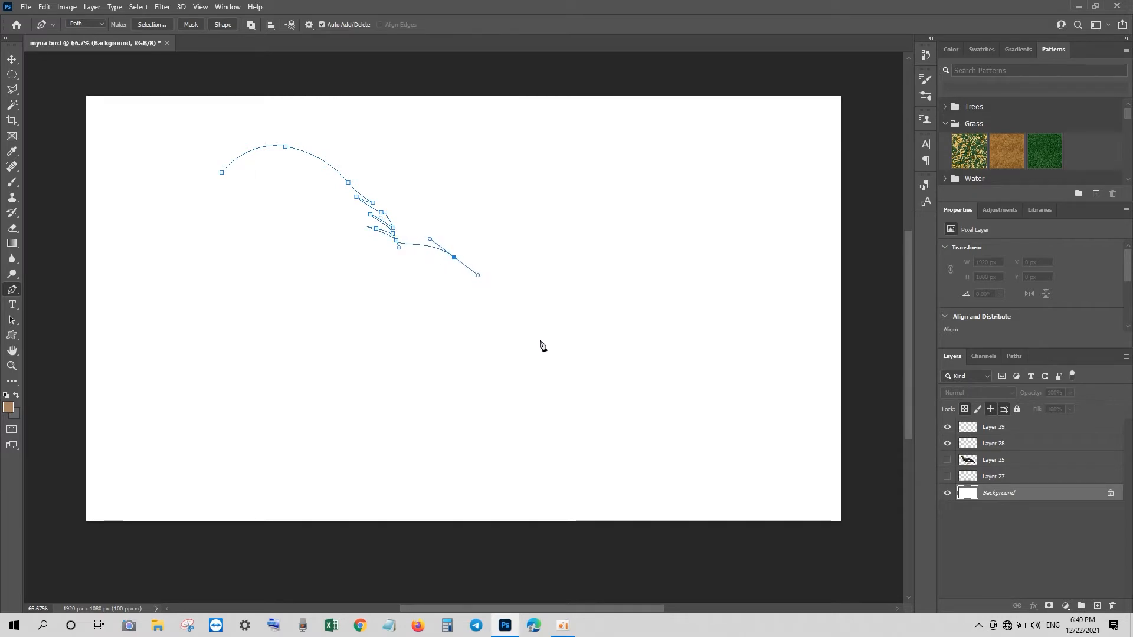
drag(547, 353, 559, 378)
drag(595, 433, 722, 475)
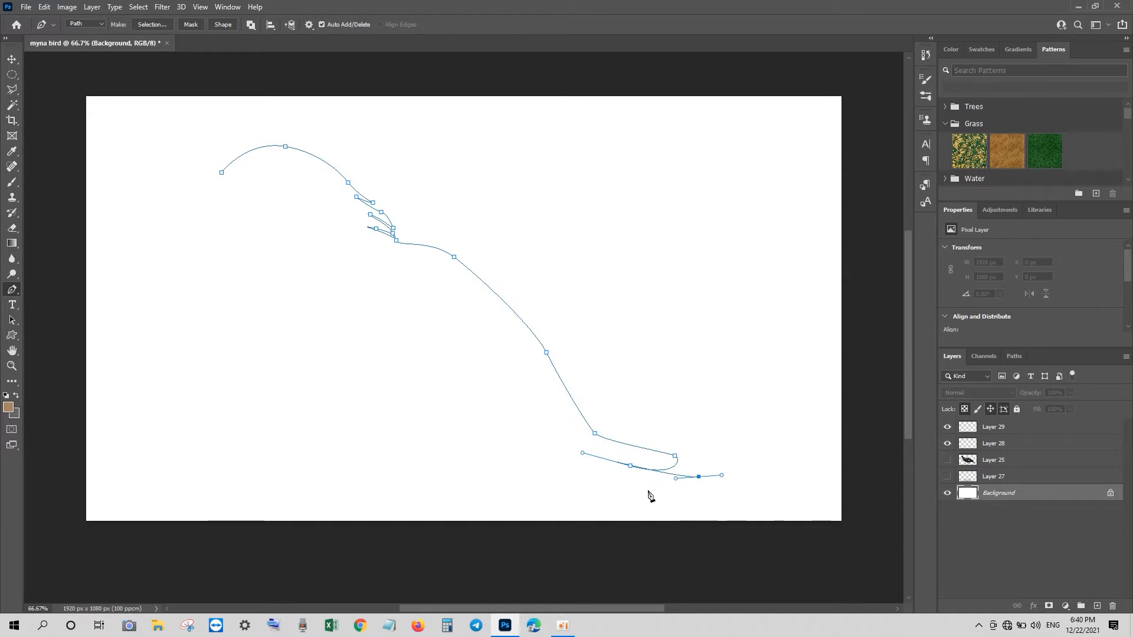
Trace the remaining tail feathers as overlapping rounded tips with pointed notches between them.
drag(636, 491, 577, 476)
click(577, 476)
drag(663, 504, 684, 506)
drag(589, 505, 543, 479)
click(520, 457)
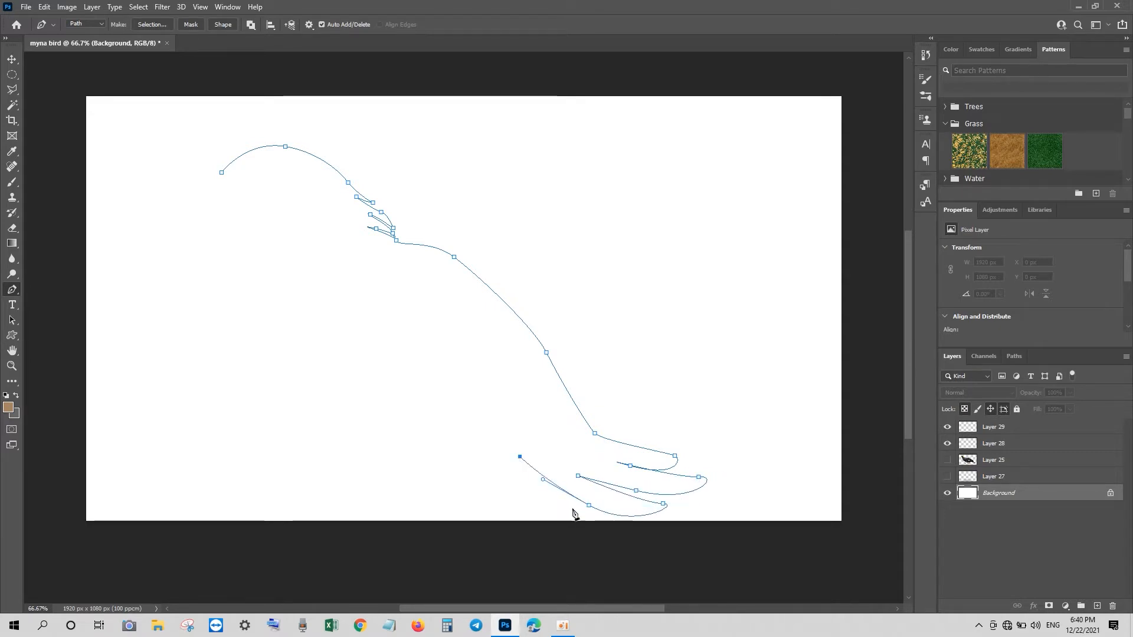
drag(592, 513, 527, 501)
click(501, 456)
click(533, 512)
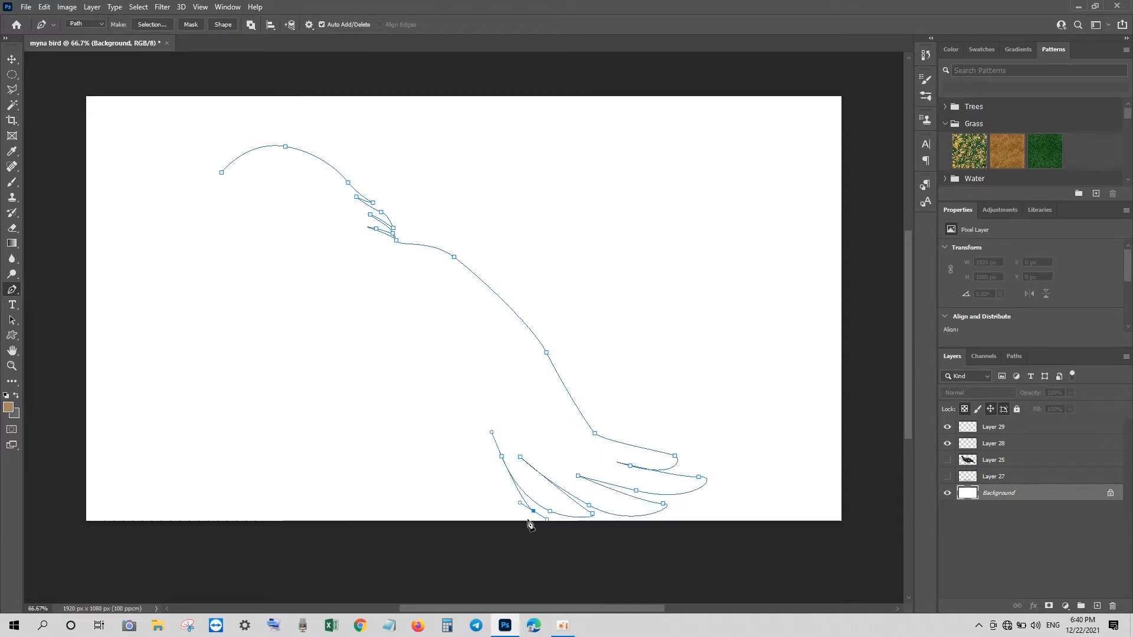
Trace the belly, breast and throat back to the forehead, close the bird outline, and convert it to a selection.
drag(438, 434, 411, 392)
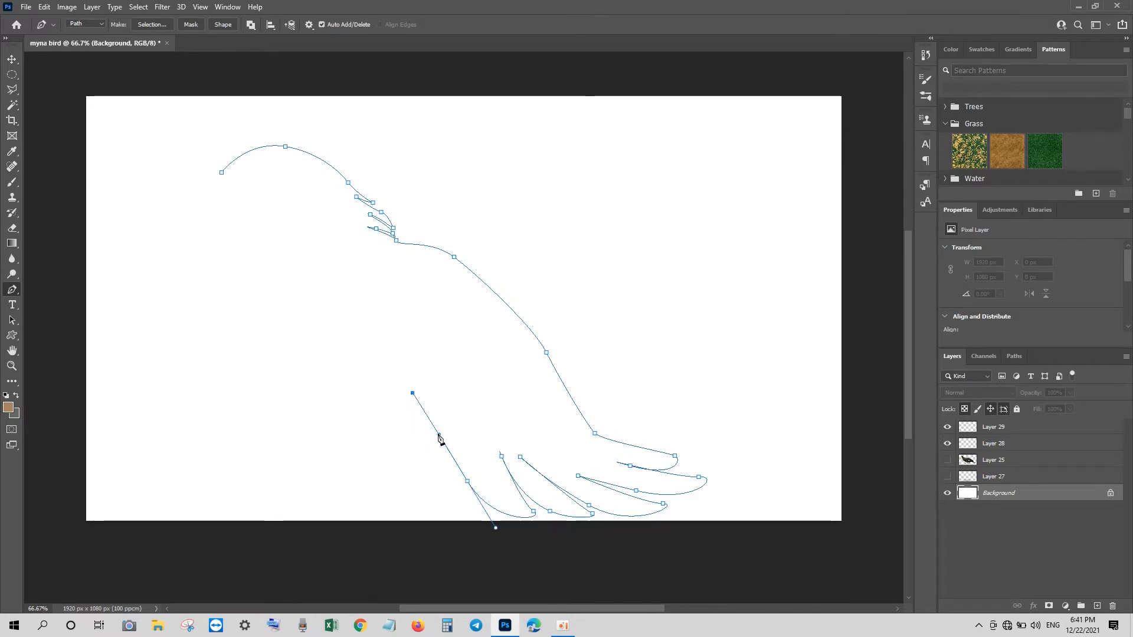
drag(413, 451, 373, 438)
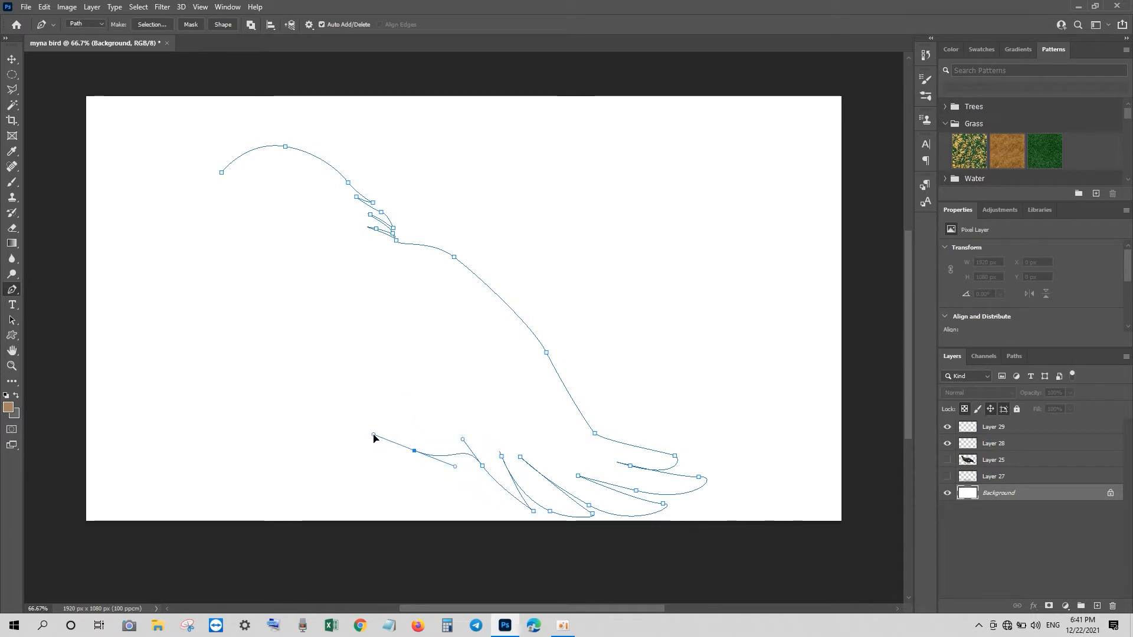
drag(309, 371, 288, 335)
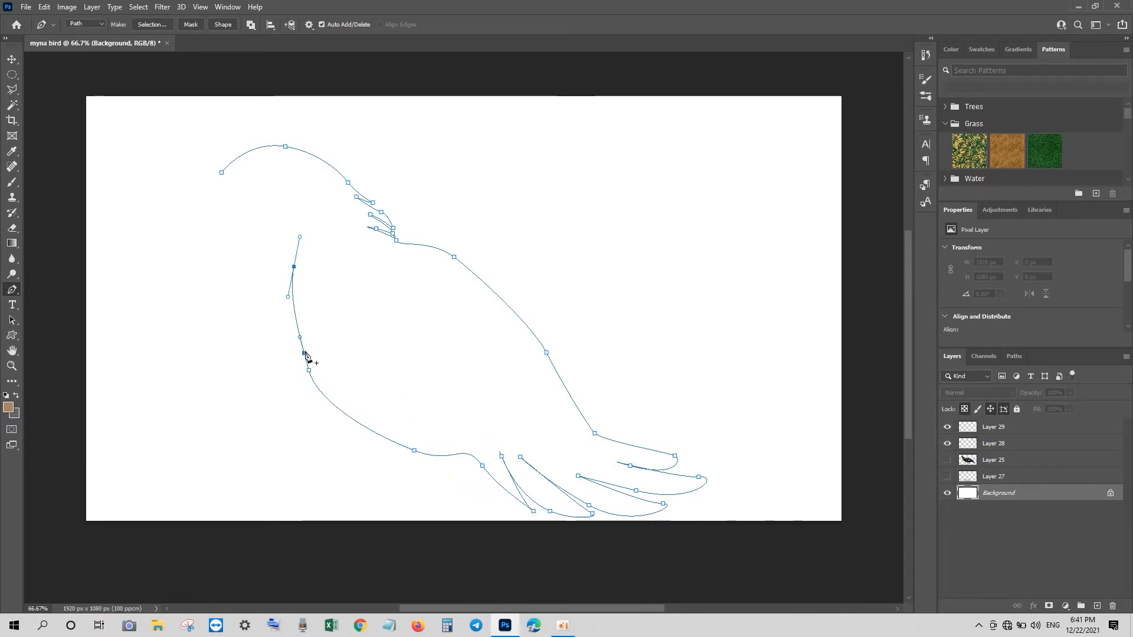
drag(293, 267, 300, 237)
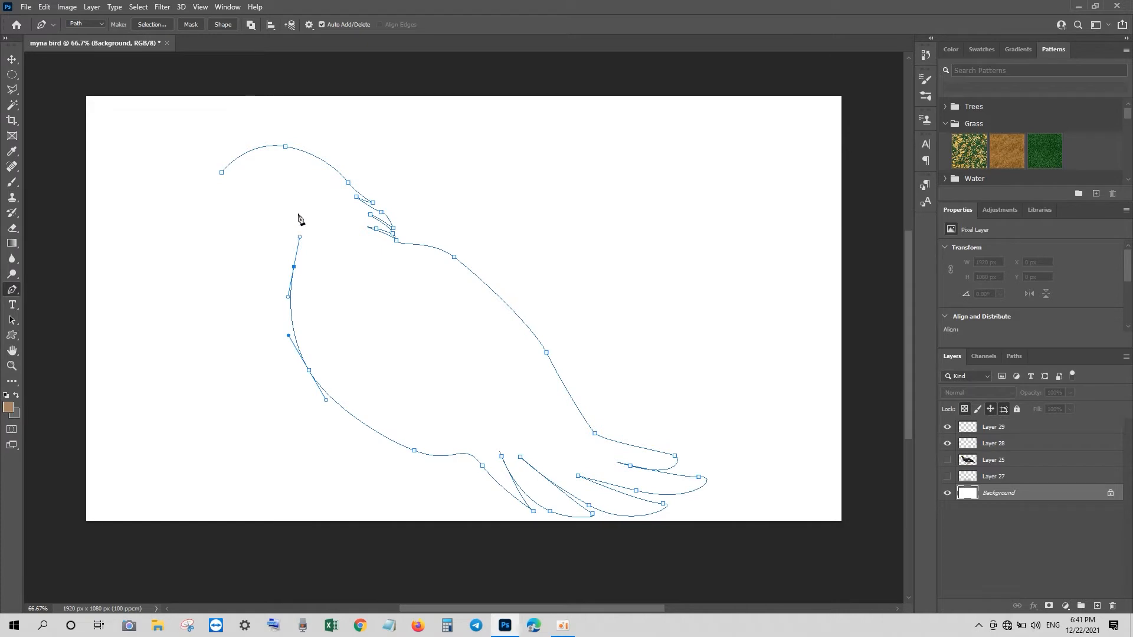
drag(292, 190, 229, 172)
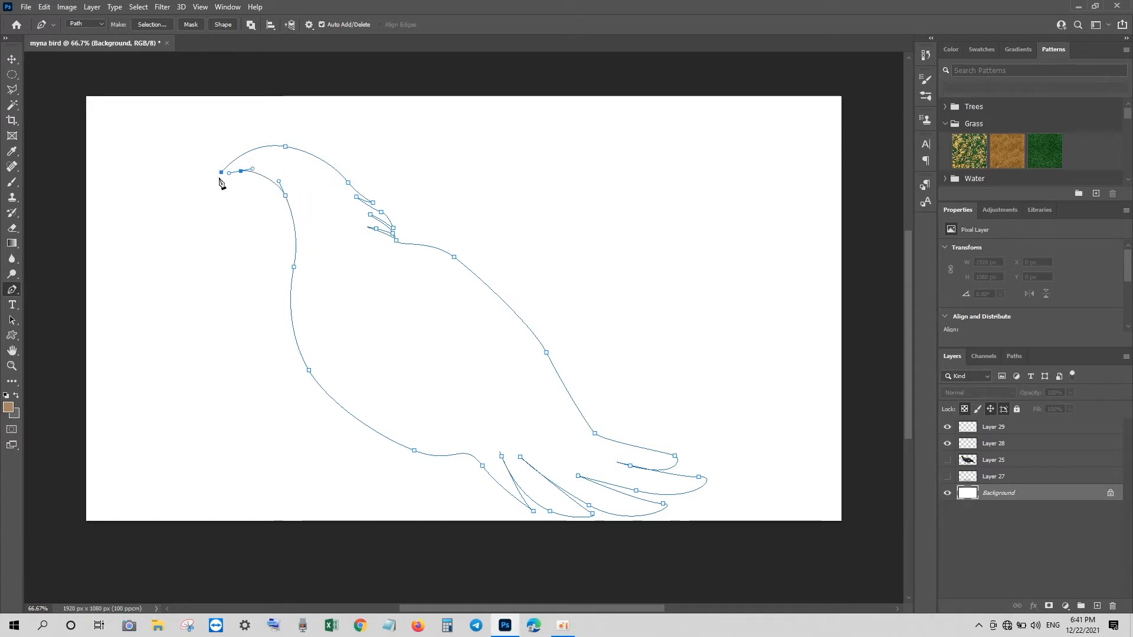
click(223, 187)
key(ctrl+Return)
Fill the bird body selection with a medium green background color on a new layer and deselect.
click(13, 413)
click(910, 349)
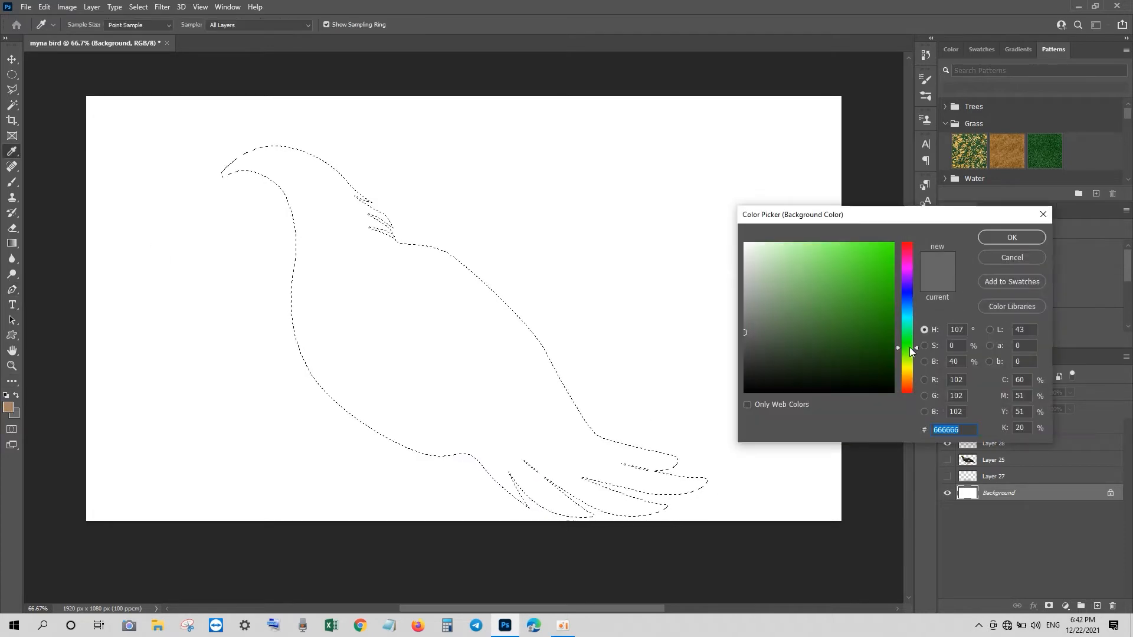
click(876, 291)
click(1011, 237)
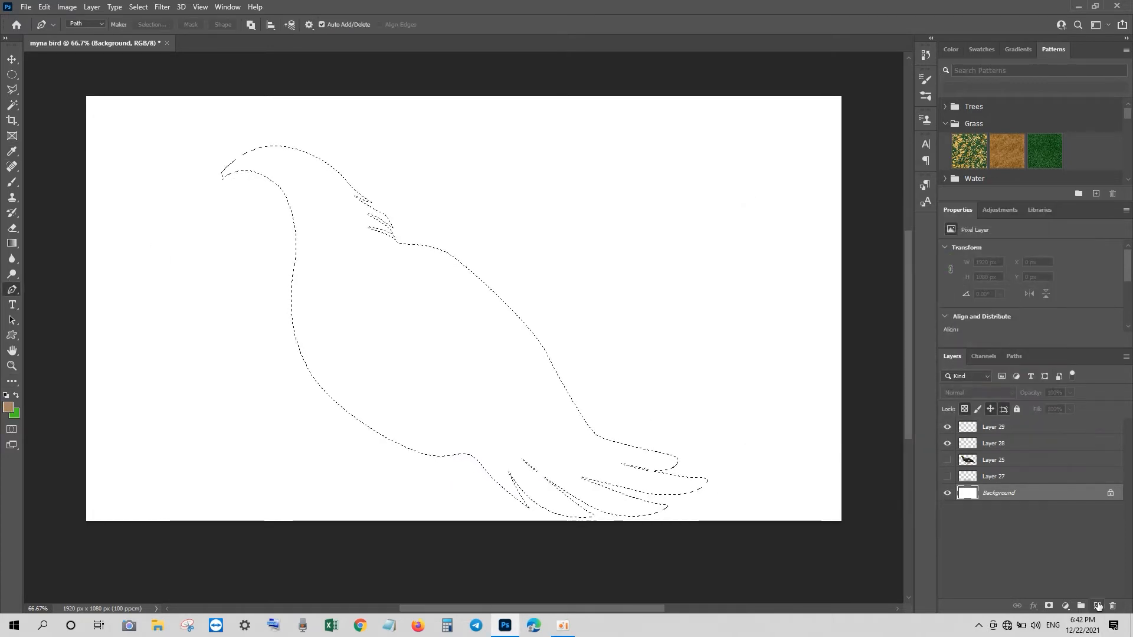
click(1098, 606)
key(ctrl+BackSpace)
key(ctrl+d)
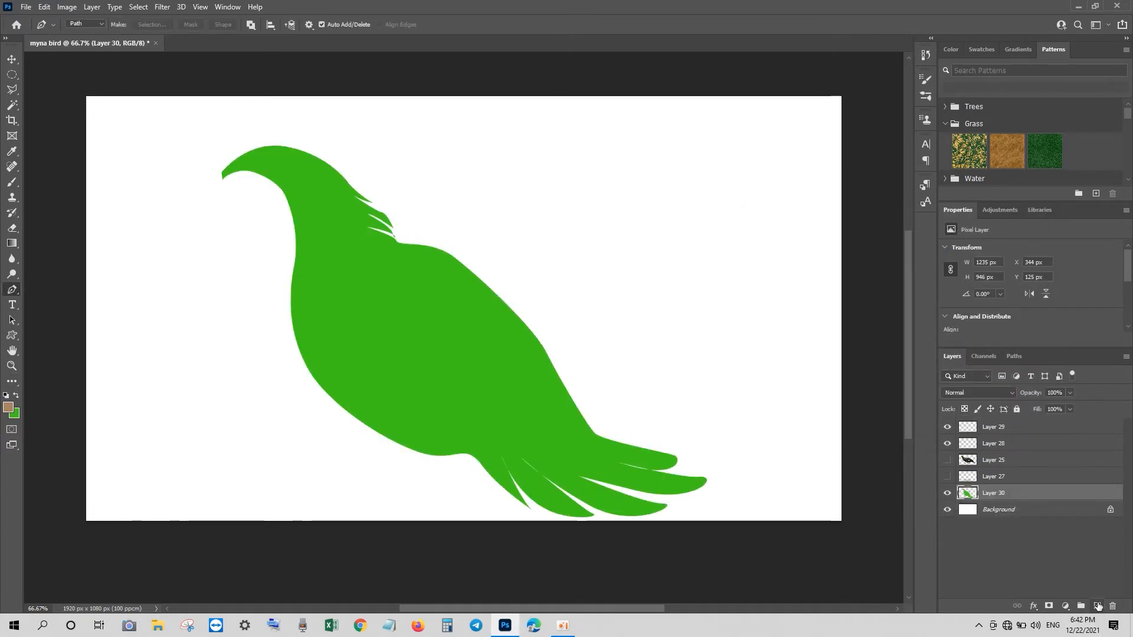
Outline the curved upper beak with the Pen tool, about 213 by 284 px, and convert the path to a selection.
click(223, 177)
drag(198, 247, 205, 271)
click(213, 282)
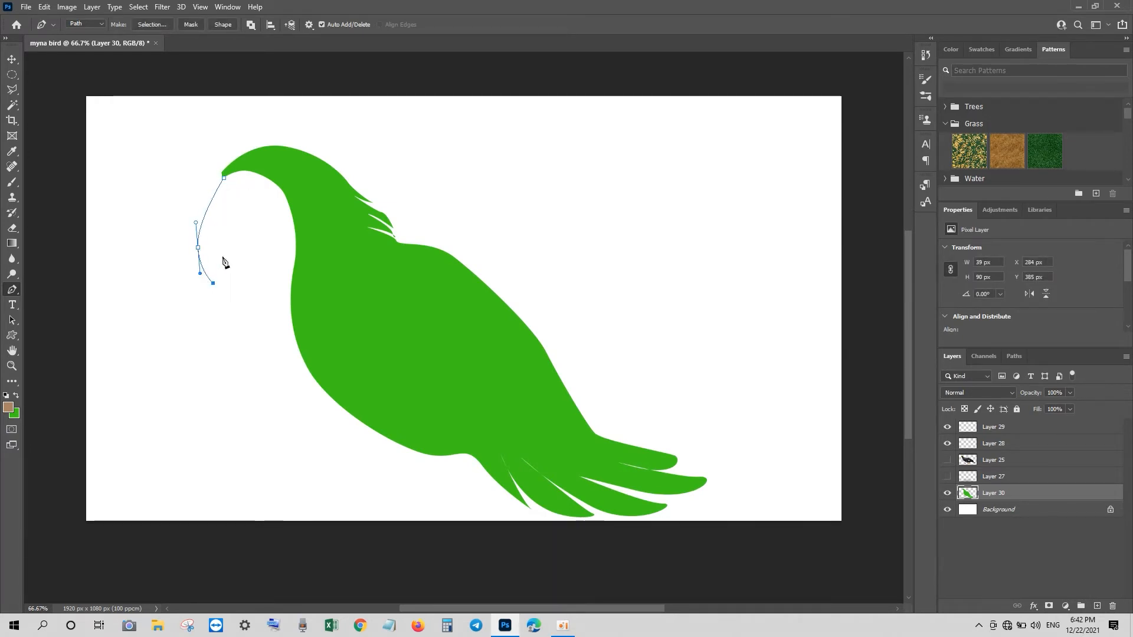
drag(259, 216, 228, 172)
click(225, 177)
key(ctrl+Return)
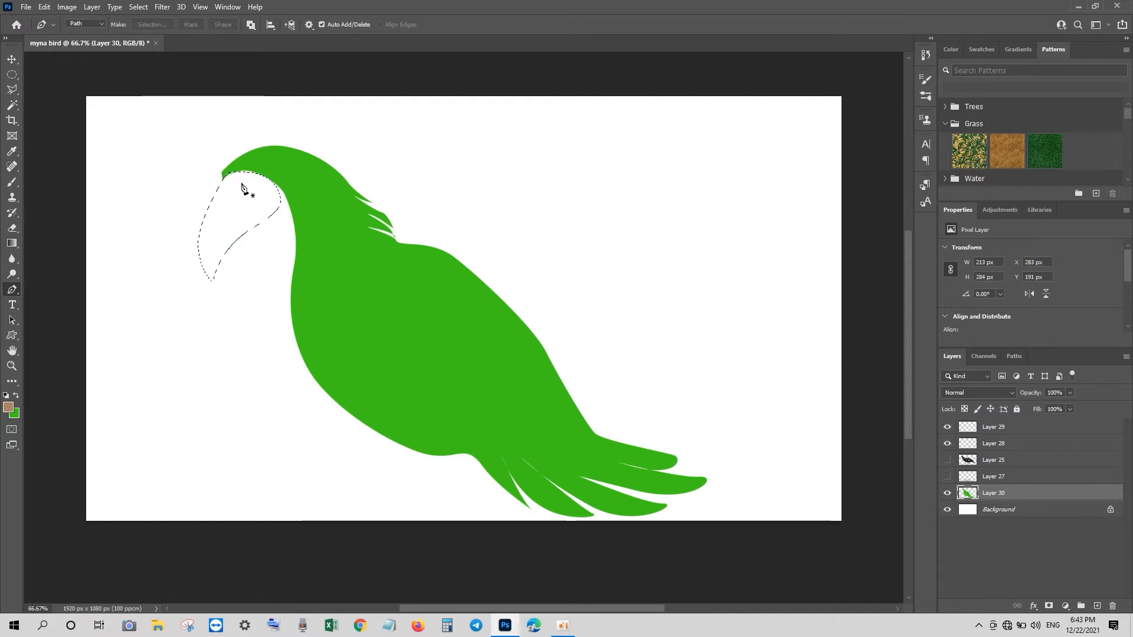
Fill the upper beak selection with bright orange on a new layer above the body.
click(15, 414)
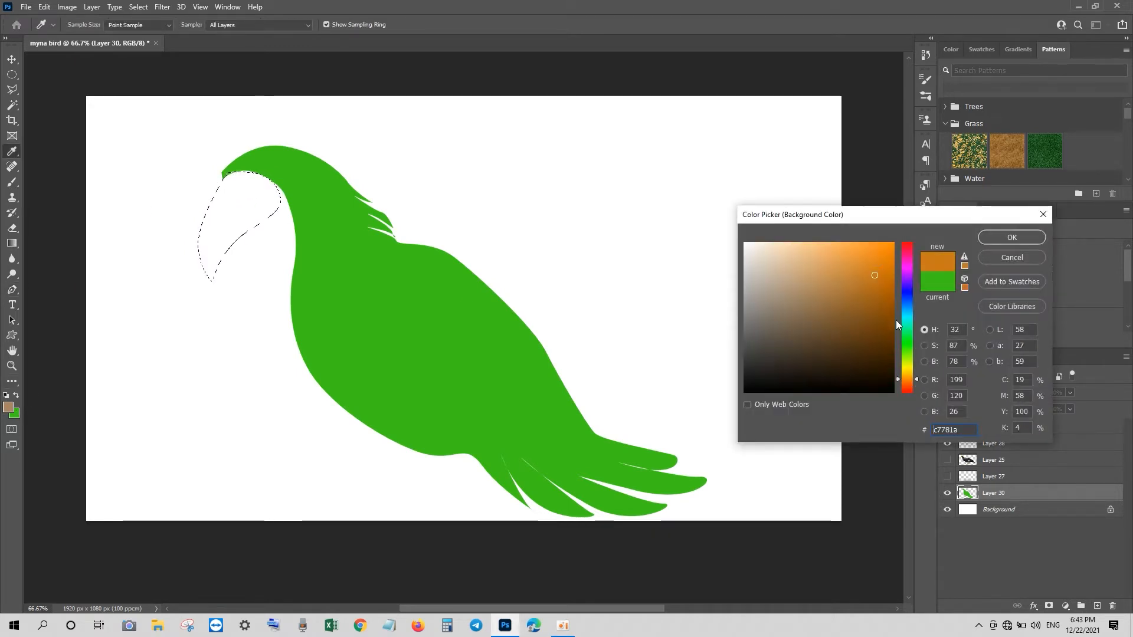
click(1010, 238)
click(1097, 606)
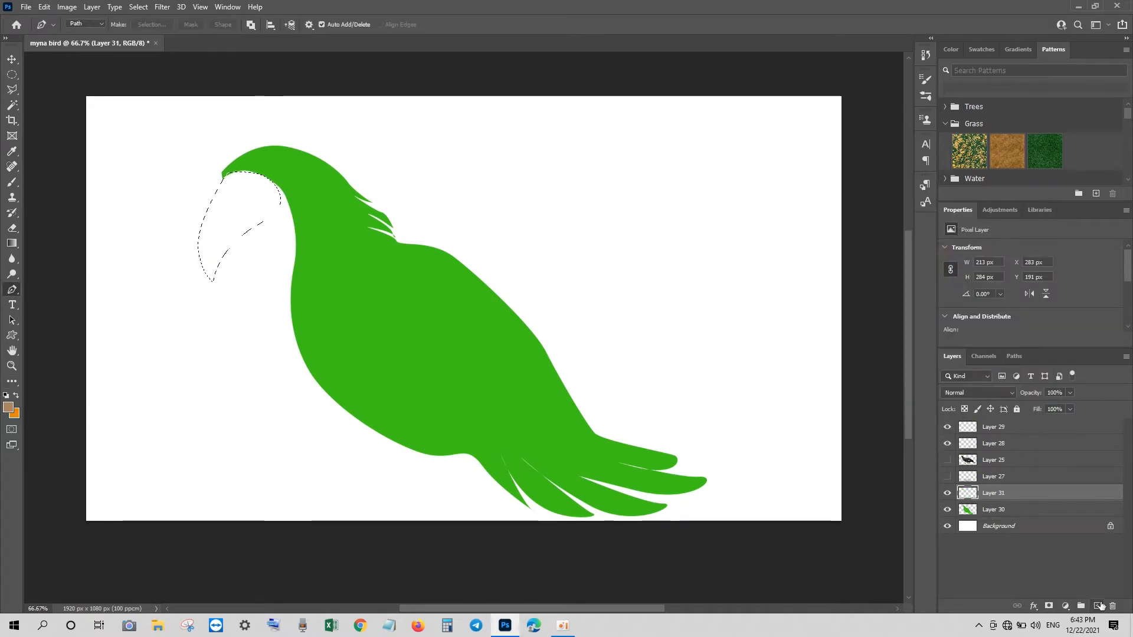
key(ctrl+BackSpace)
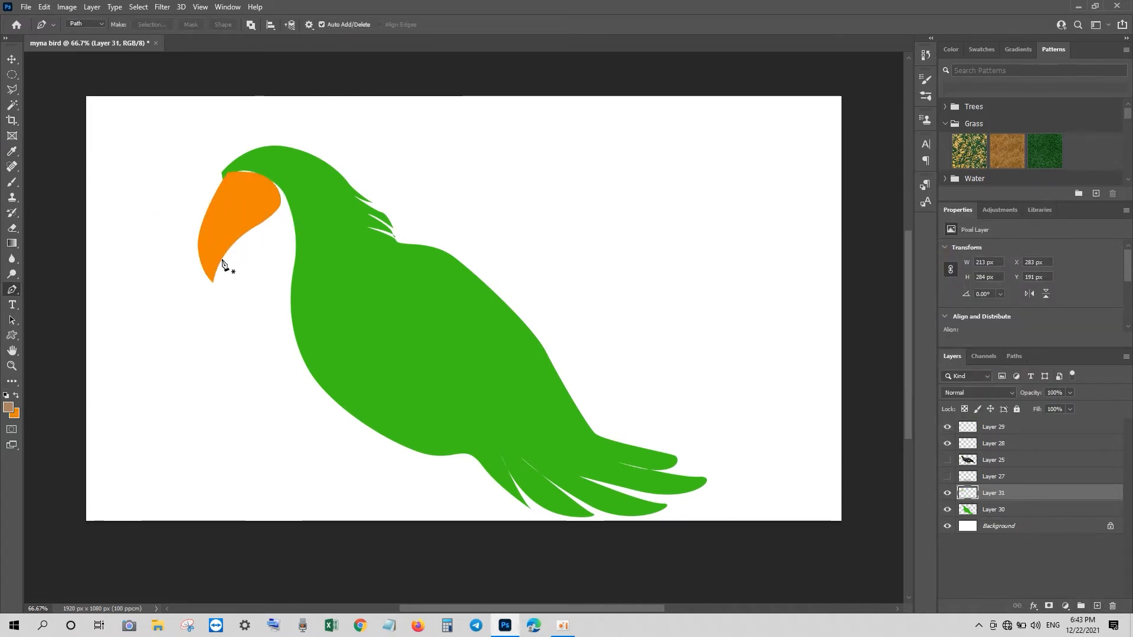
Outline the lower beak with the Pen tool, about 205 by 187 px, and convert the path to a selection.
click(222, 259)
drag(289, 242, 267, 182)
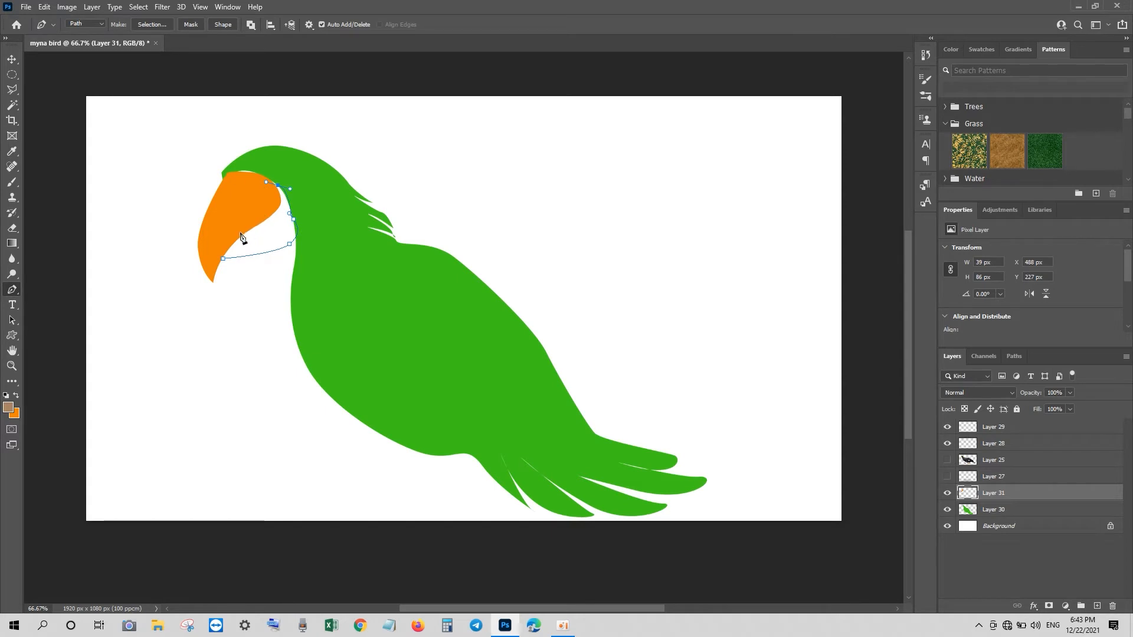
click(218, 259)
key(ctrl+Return)
Fill the lower beak selection with dark orange on a new layer between the body and upper beak layers, and deselect.
click(1003, 510)
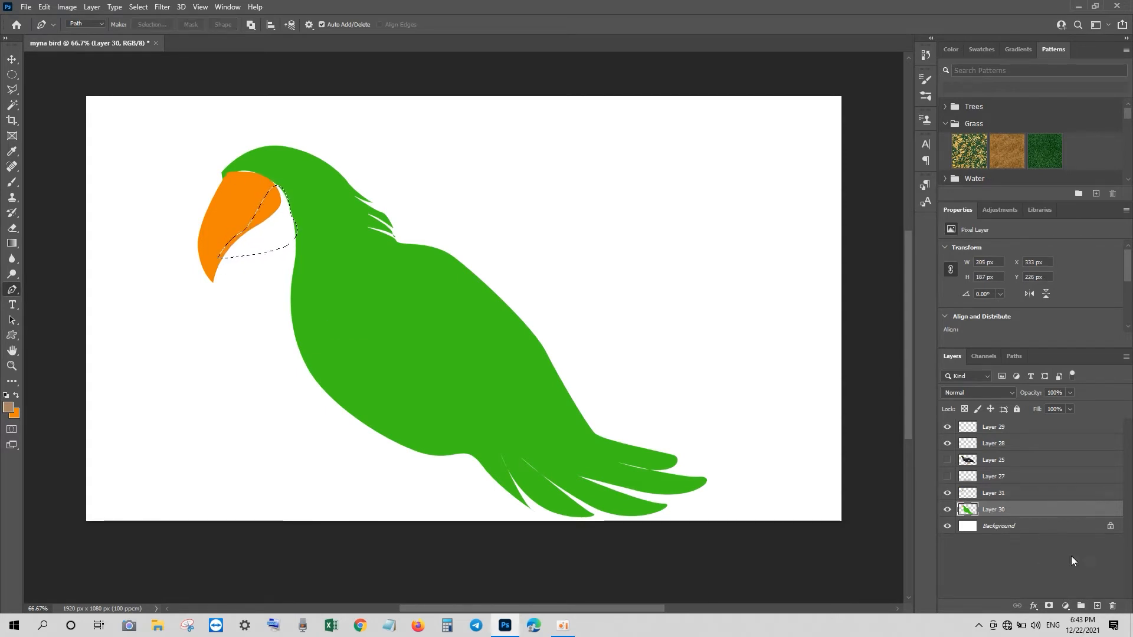
click(1097, 606)
click(14, 413)
click(888, 301)
click(1011, 238)
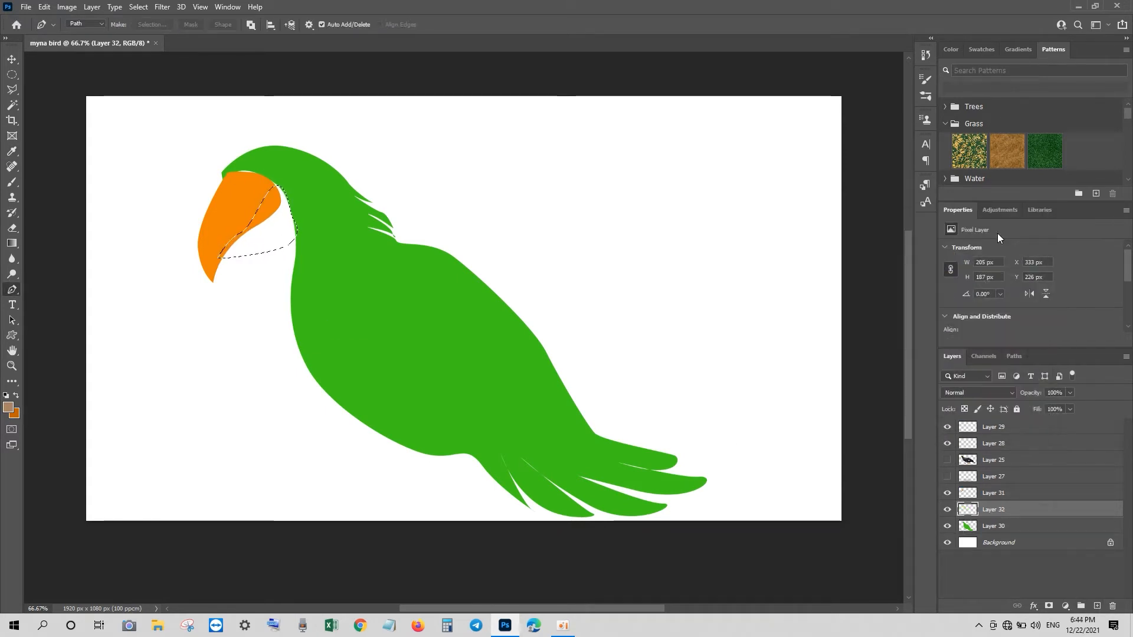
key(ctrl+BackSpace)
key(ctrl+d)
Draw a small leaf-shaped highlight path inside the lower beak and convert it to a selection.
key(p)
click(239, 246)
drag(280, 225, 285, 234)
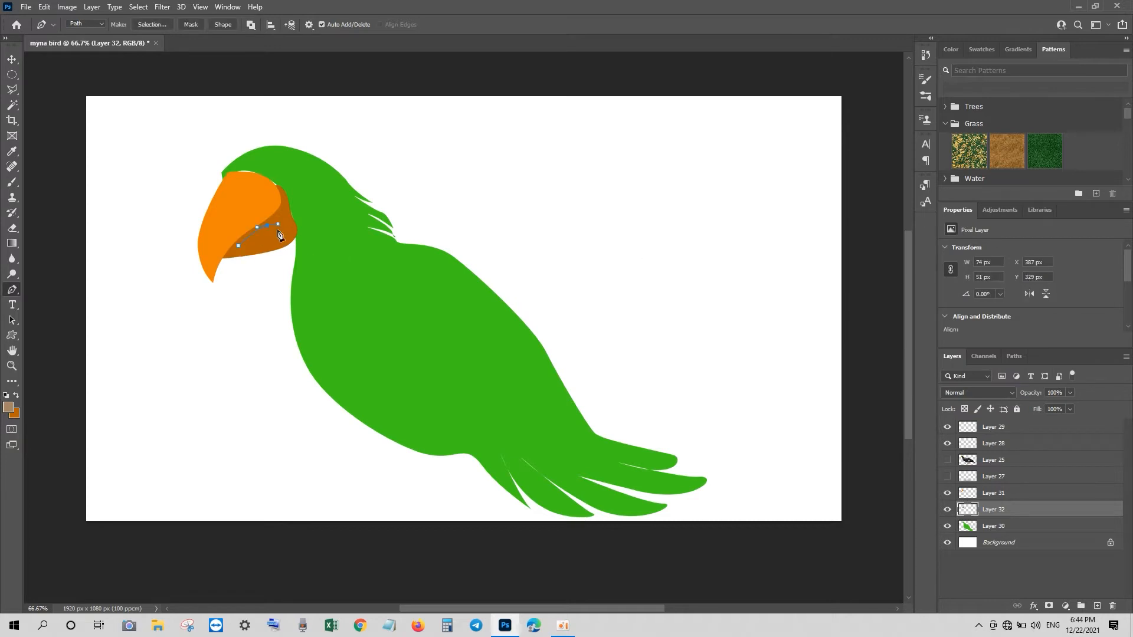
click(239, 246)
key(ctrl+Return)
Fill the lower beak highlight with light orange and deselect.
click(15, 414)
drag(891, 248, 865, 242)
click(1011, 237)
key(ctrl+BackSpace)
key(ctrl+d)
Draw a curved highlight path inside the upper beak, about 144 by 189 px, and convert it to a selection.
click(228, 189)
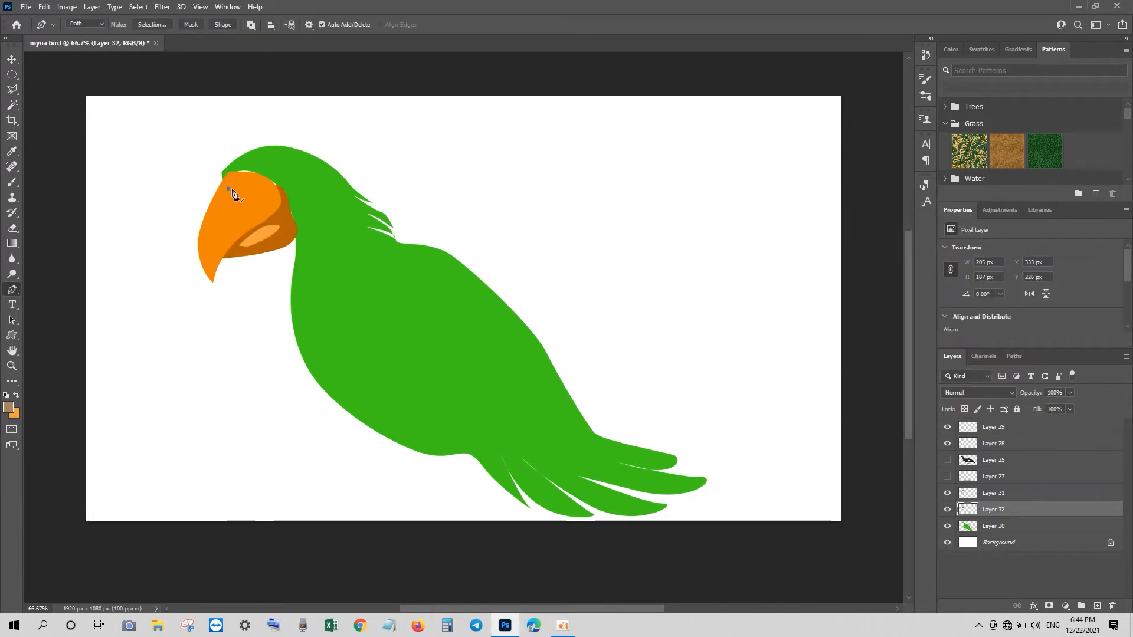
drag(262, 193, 227, 231)
drag(209, 261, 209, 272)
mouse_move(212, 206)
mouse_down()
mouse_move(223, 190)
mouse_move(216, 213)
mouse_up()
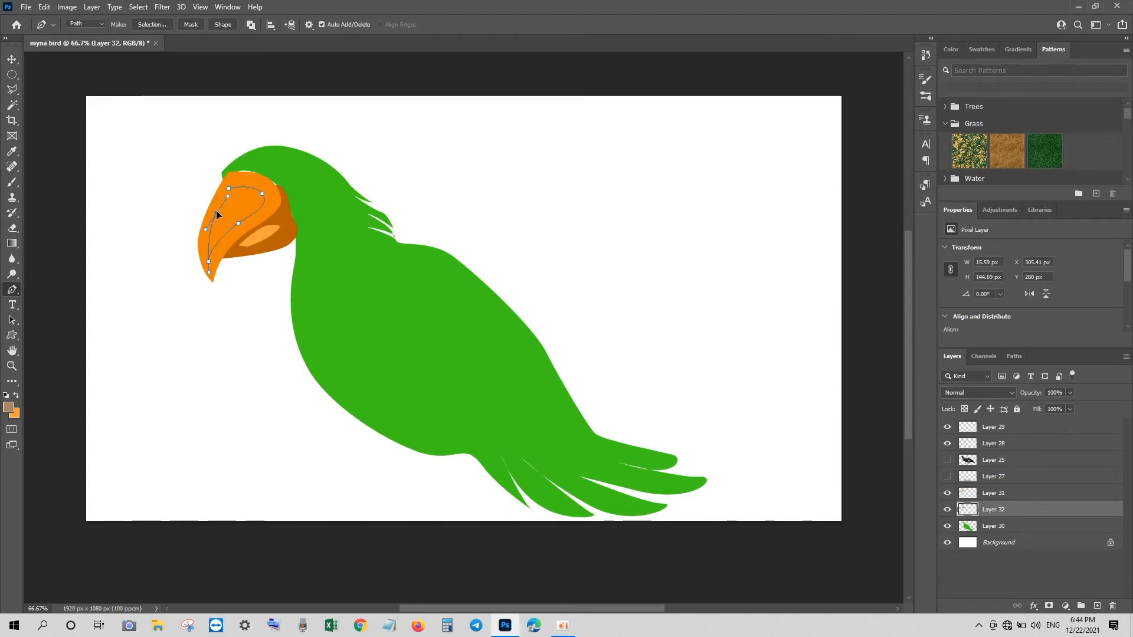
click(232, 197)
key(ctrl+Return)
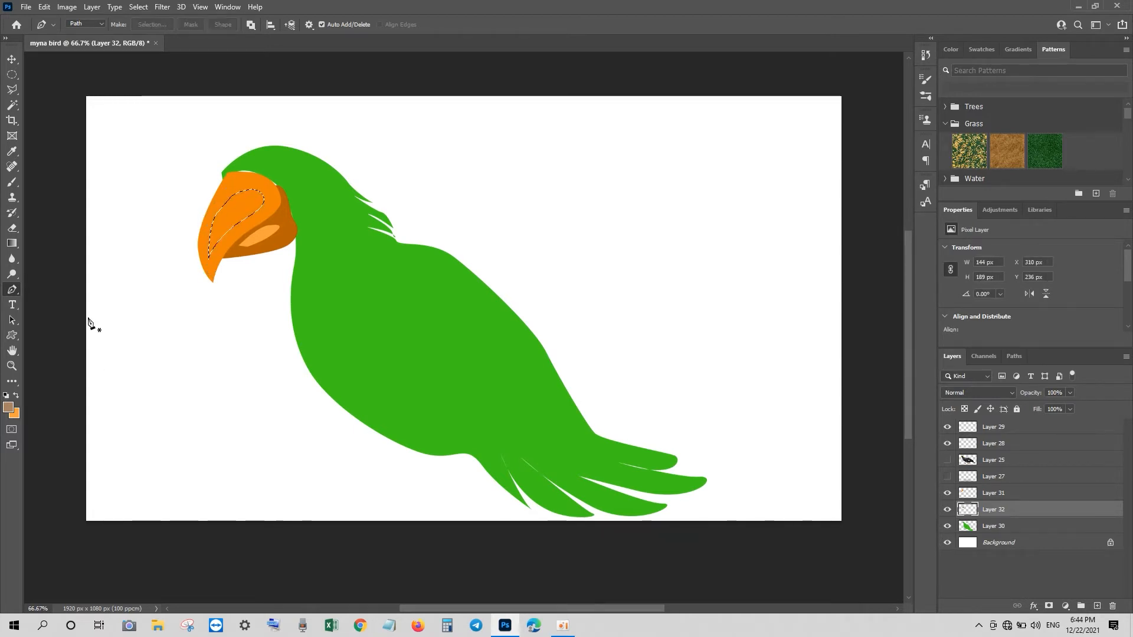
Fill the highlight selection with the same light orange on the upper beak layer and deselect.
click(990, 494)
key(ctrl+BackSpace)
key(ctrl+d)
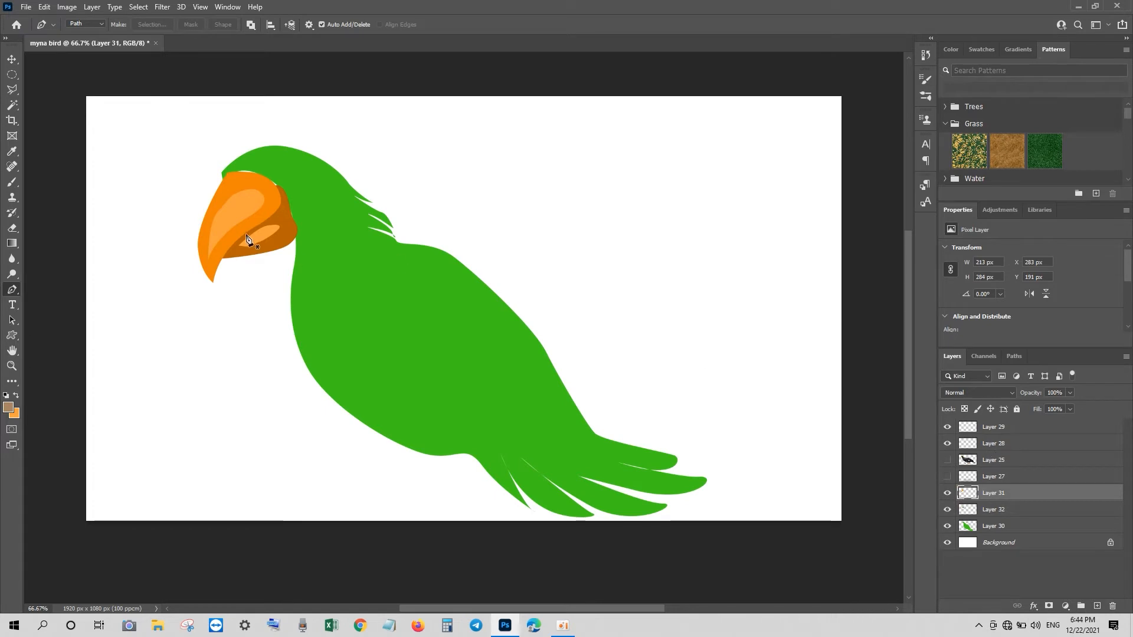
Draw a second, narrower highlight path along the upper beak's front edge, about 99 by 183 px, and convert it to a selection.
click(215, 205)
drag(242, 206, 221, 188)
click(216, 205)
key(ctrl+Return)
Fill the narrow beak highlight with golden yellow on a new layer and deselect.
click(16, 414)
click(908, 373)
key(Return)
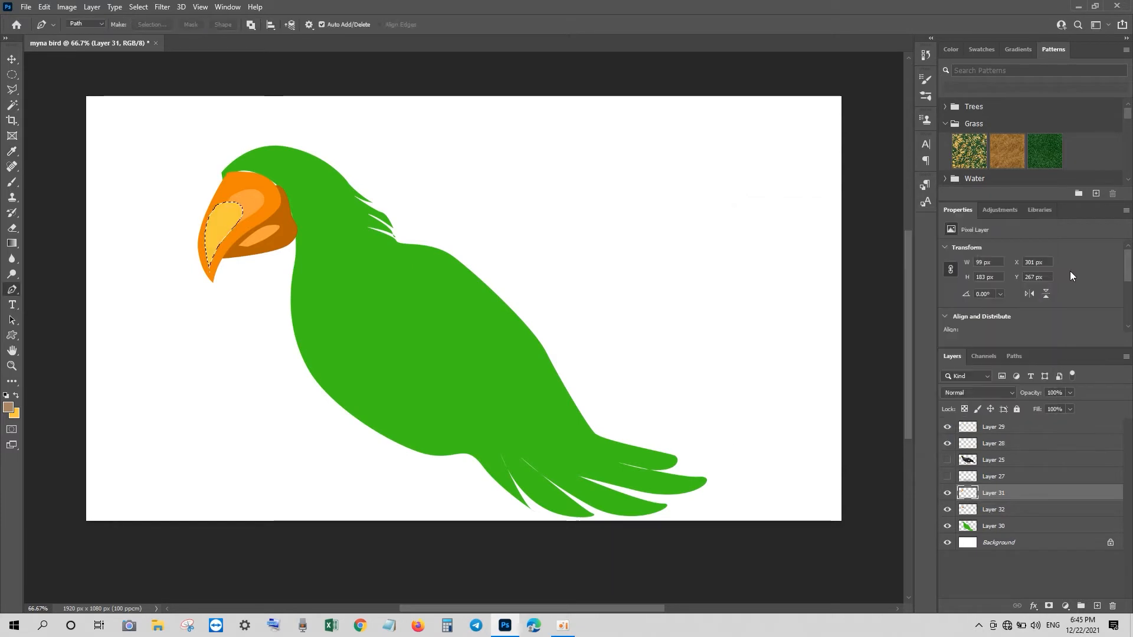
click(1097, 607)
key(ctrl+BackSpace)
key(ctrl+d)
Reduce the yellow highlight layer's opacity to about 47% and set the upper beak layer's opacity to 95%.
drag(1037, 394, 1027, 392)
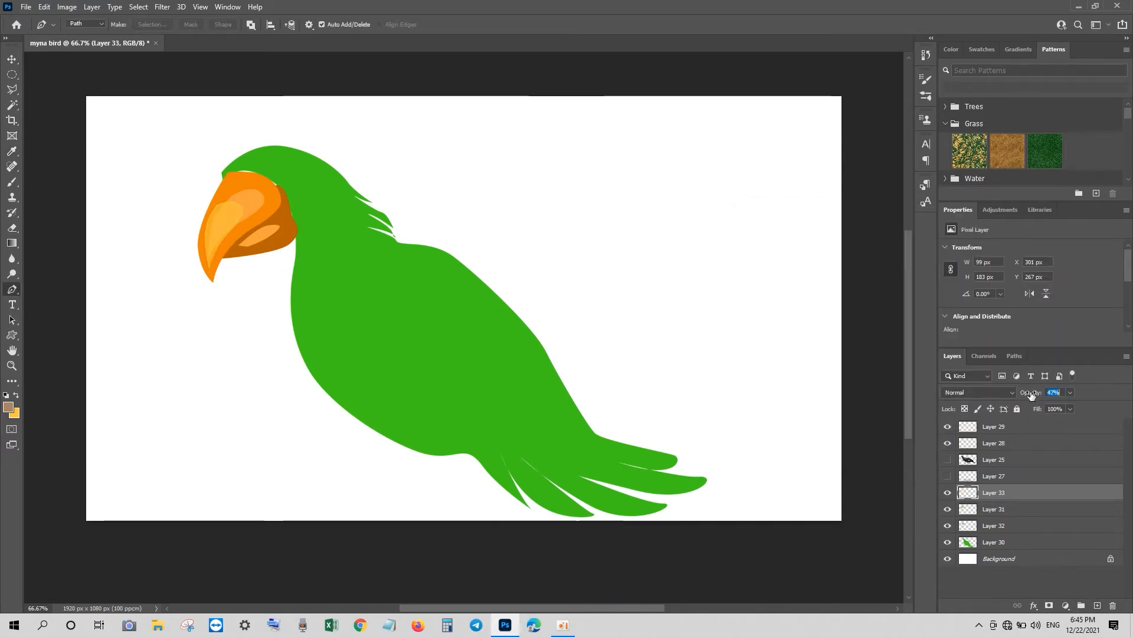
key(v)
key(alt+[)
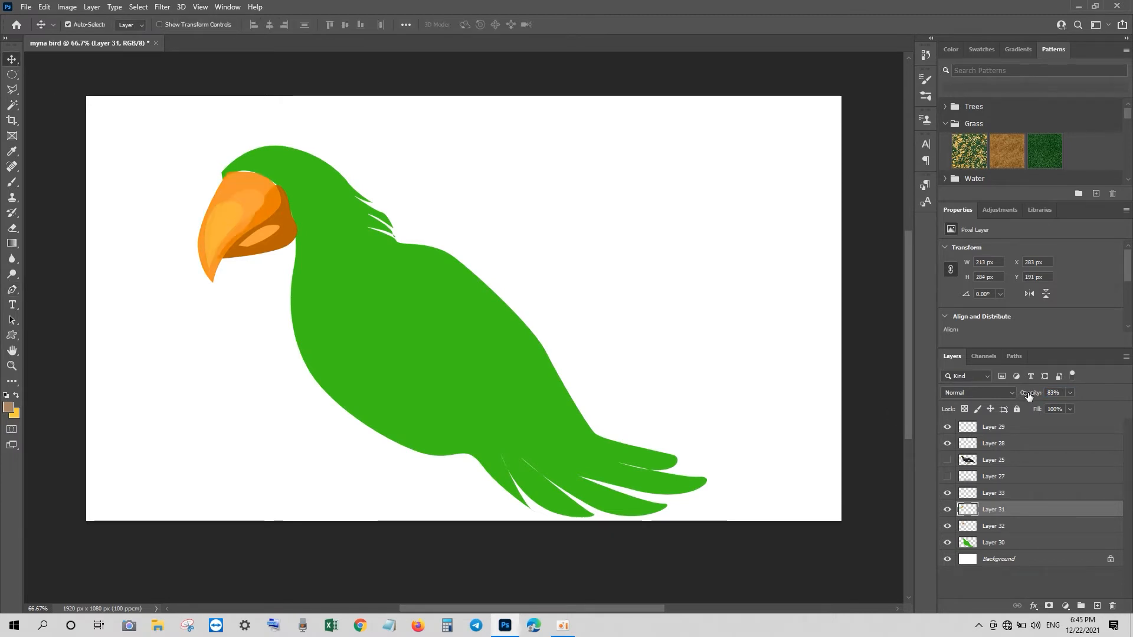
drag(1027, 396, 1032, 396)
Outline a feather tuft on the forehead and a thin band bordering the beak with the Pen tool, and convert the path to a selection.
key(p)
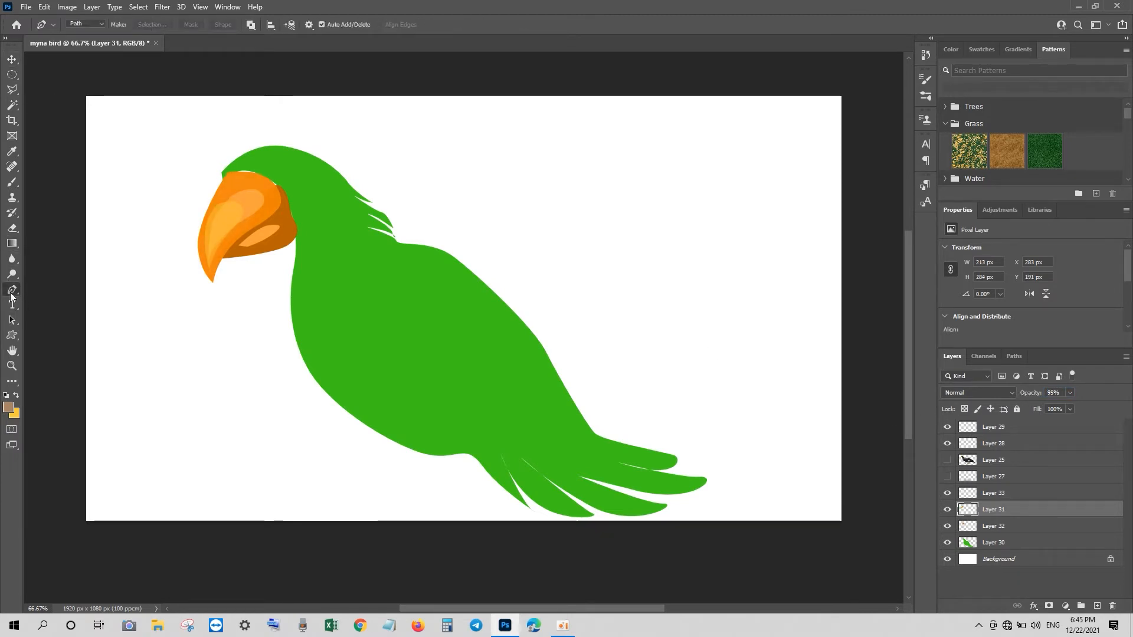
click(221, 176)
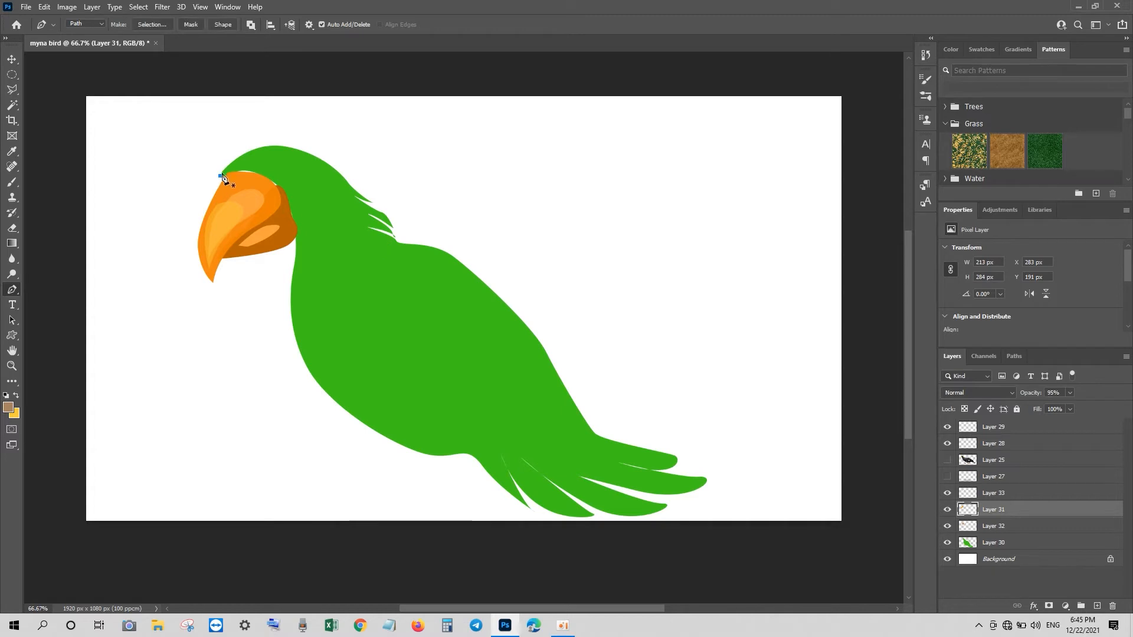
click(227, 162)
drag(224, 159, 239, 161)
drag(243, 147, 246, 167)
drag(278, 176, 298, 216)
drag(301, 223, 286, 186)
drag(268, 179, 257, 175)
key(ctrl+Return)
Fill the tuft and beak border selection with darker green #28a707 on a new layer above the lower beak, and deselect.
click(995, 531)
key(ctrl+alt+shift+n)
click(16, 415)
click(425, 348)
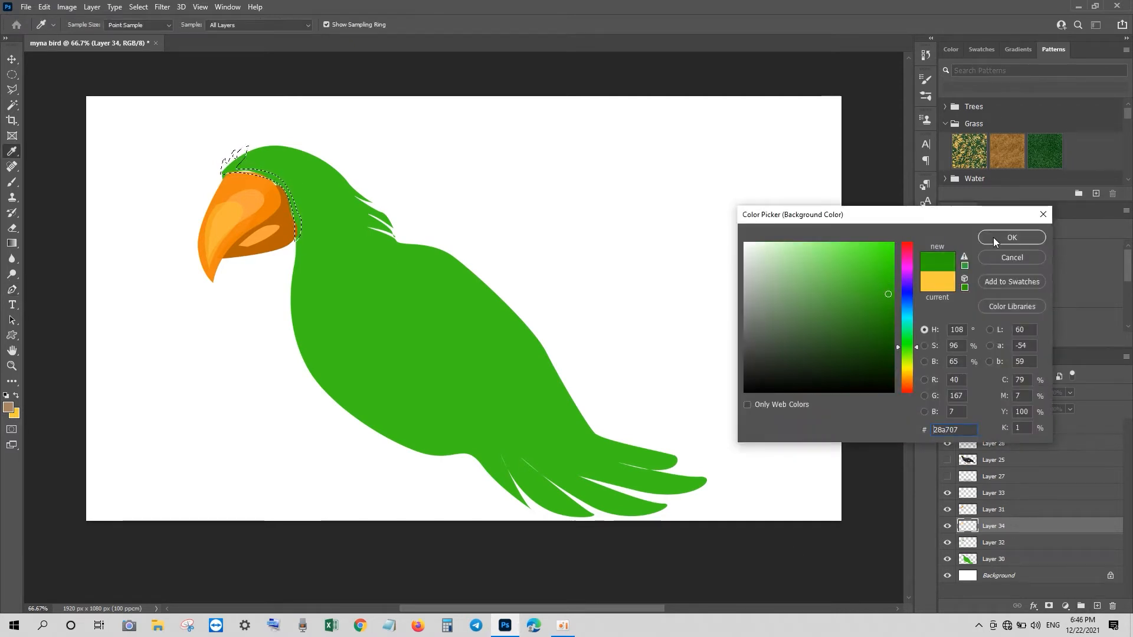
click(996, 237)
key(p)
key(ctrl+BackSpace)
key(ctrl+d)
Create the eye as an elliptical selection of about 36 by 46 px beside the beak, filled with near-black on a new layer.
key(m)
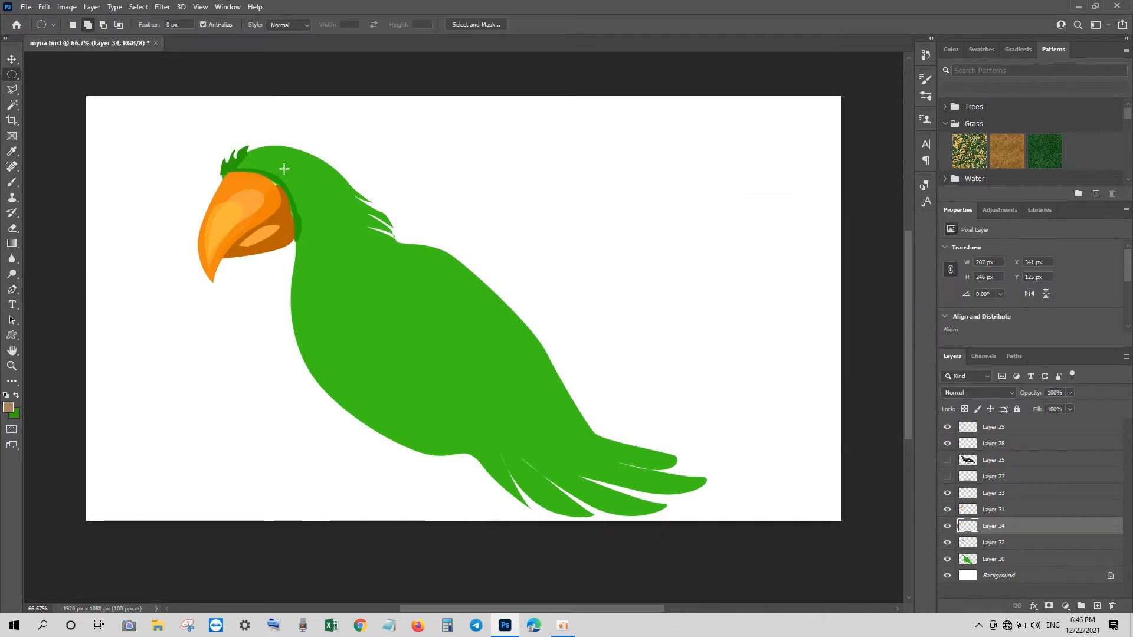
drag(284, 167, 298, 186)
click(1097, 606)
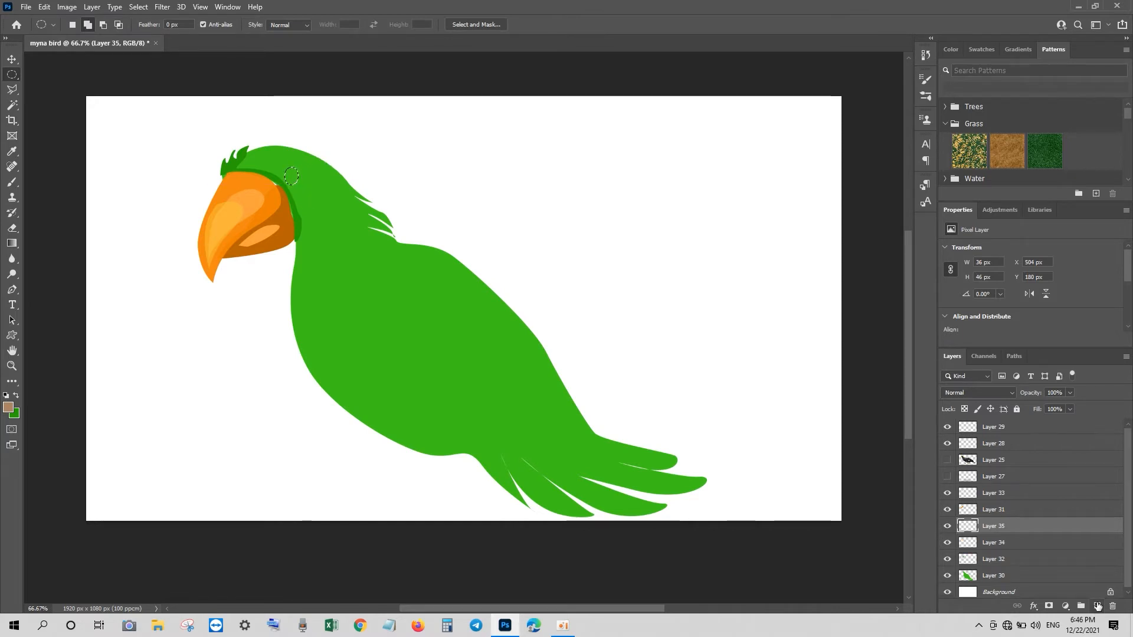
click(14, 414)
click(1019, 234)
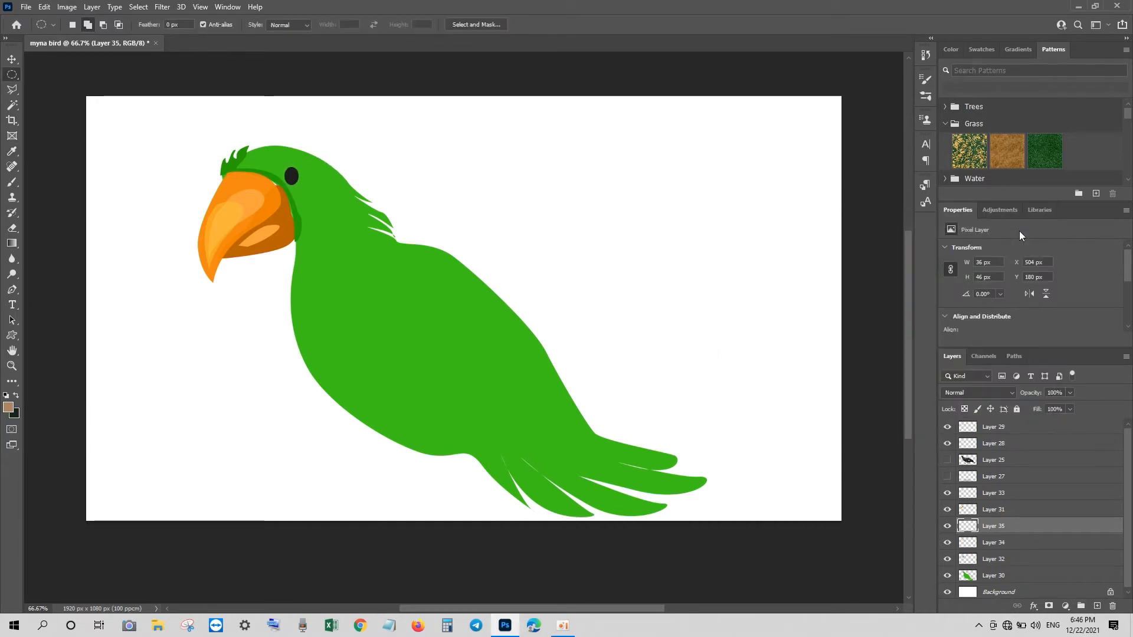
Add an off-white #f5f5f5 eye ring about 47 by 67 px on a new layer beneath the pupil, and a glint about 20 by 16 px on the pupil.
drag(281, 160, 299, 187)
click(14, 413)
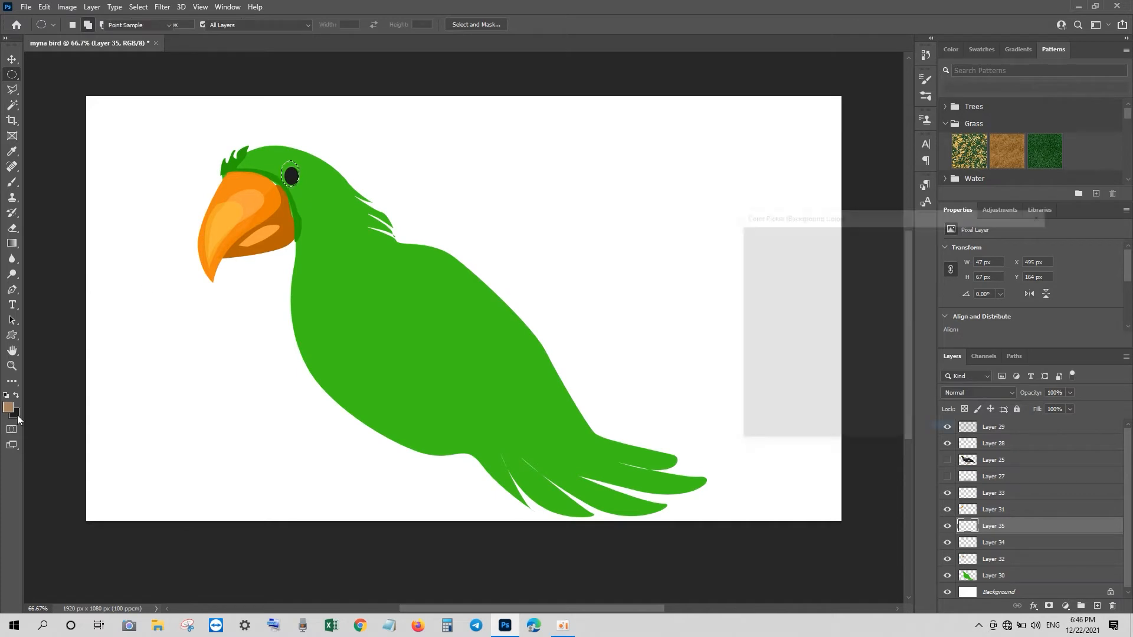
drag(747, 267, 745, 248)
click(1010, 240)
click(1027, 542)
click(1098, 606)
key(ctrl+BackSpace)
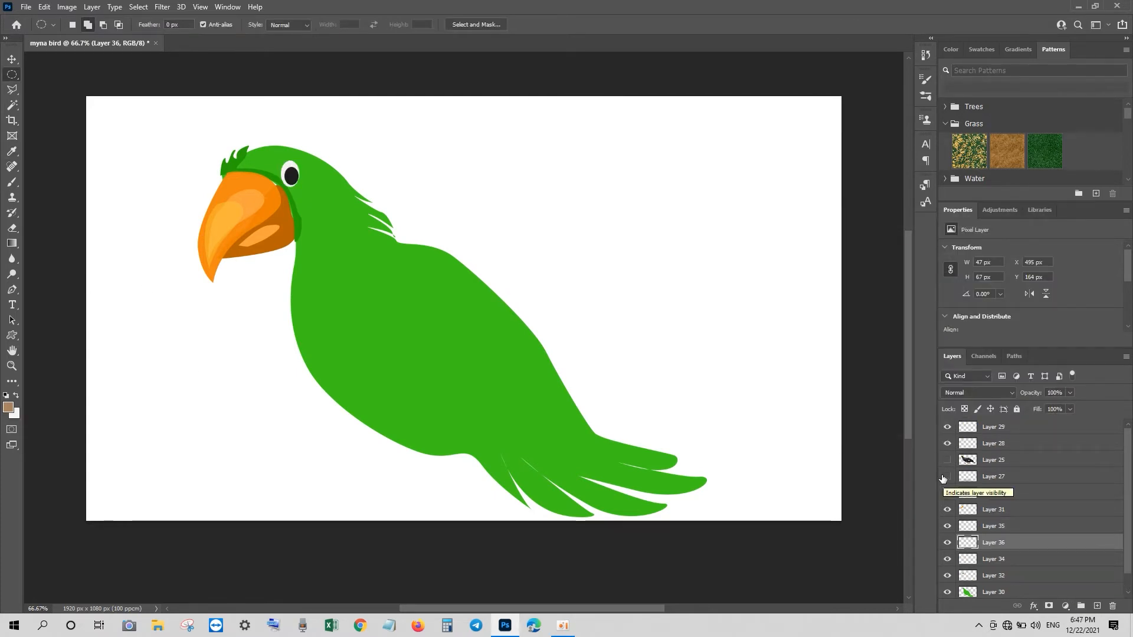
drag(289, 168, 292, 175)
key(alt+])
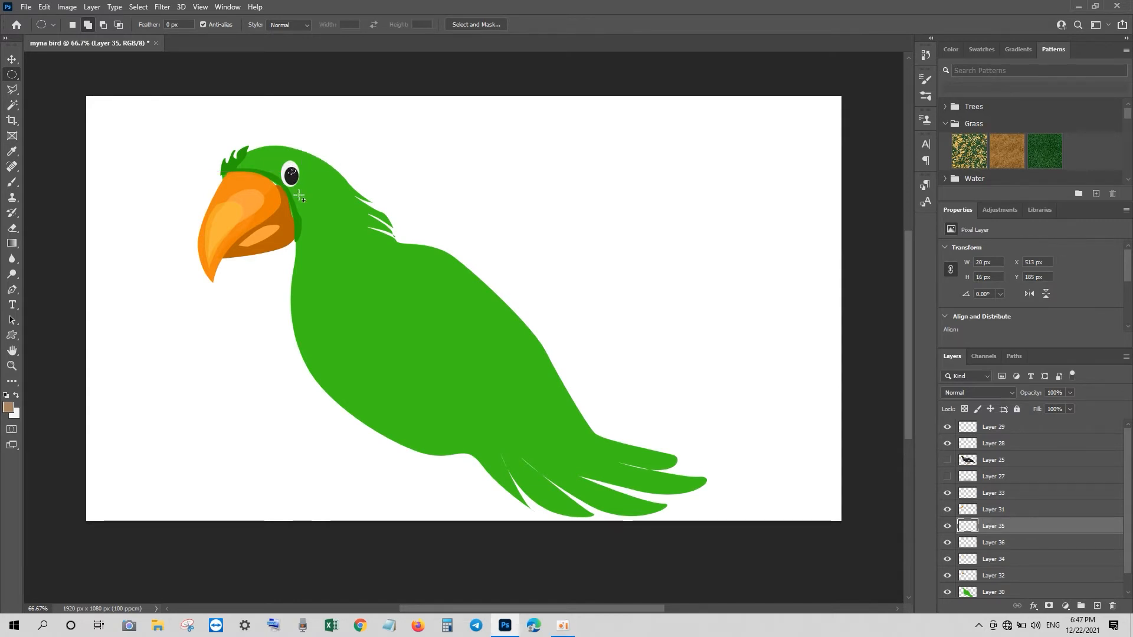
Outline a small curved lid along the eye's upper beak-side edge with the Pen tool, fill it with near-black #1e1e1e, and deselect.
click(12, 290)
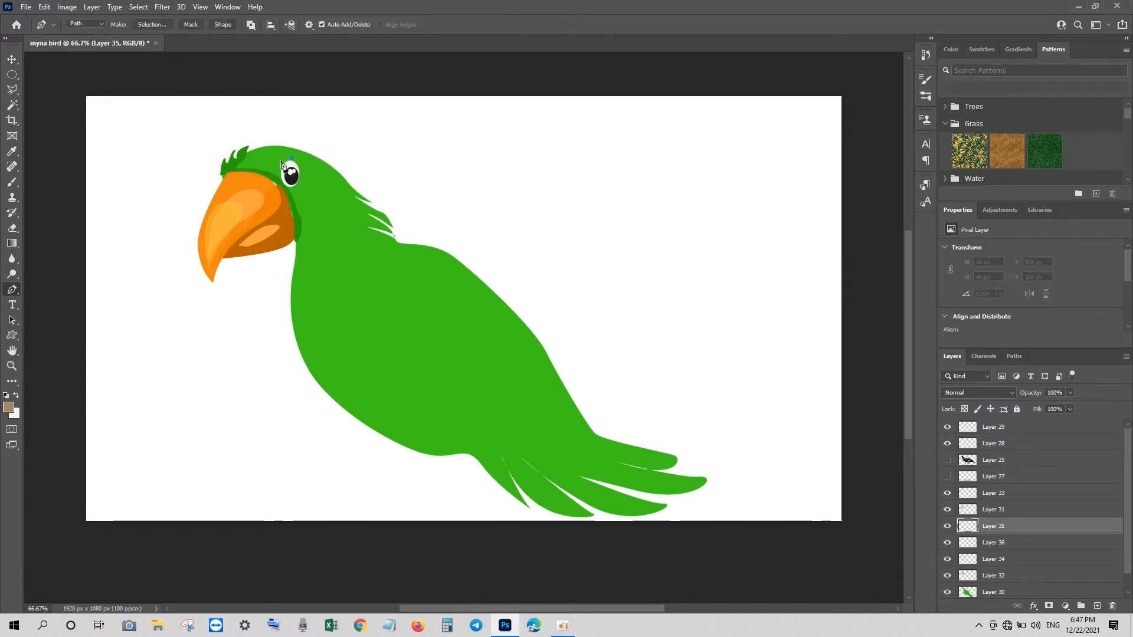
drag(275, 175, 276, 176)
click(280, 176)
click(291, 158)
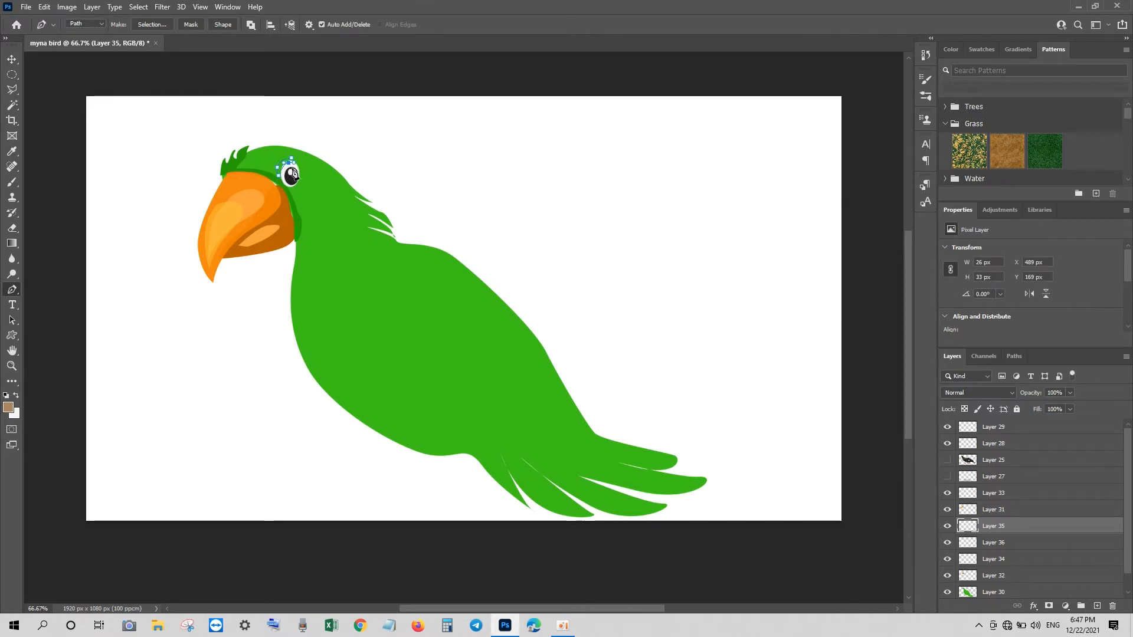
key(ctrl+Return)
click(15, 416)
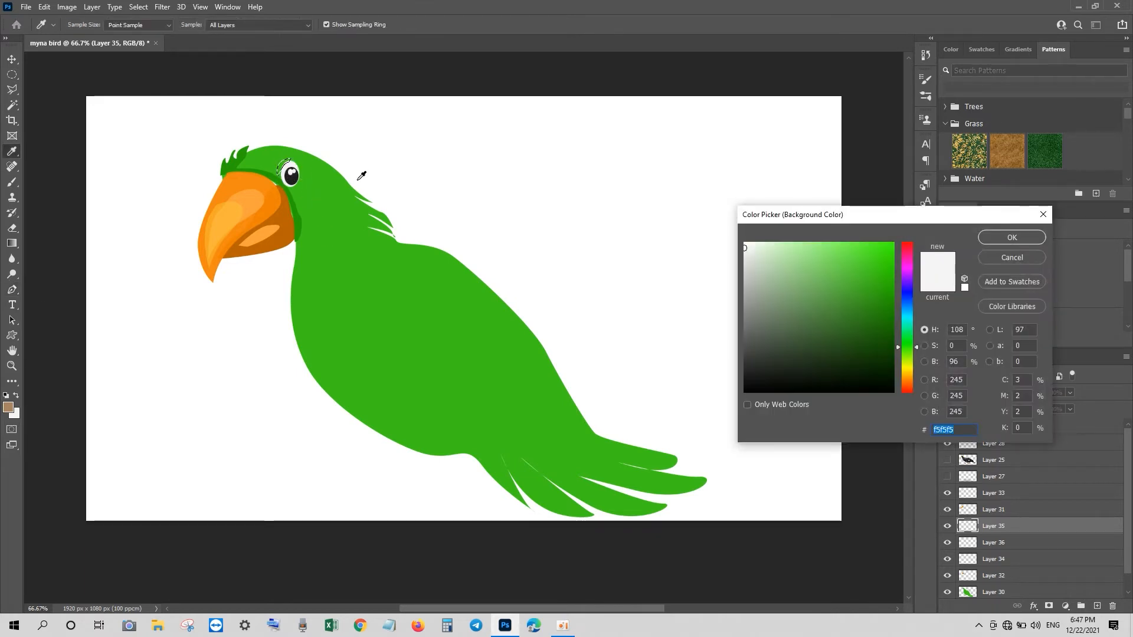
click(289, 183)
click(1011, 238)
key(ctrl+Delete)
key(ctrl+d)
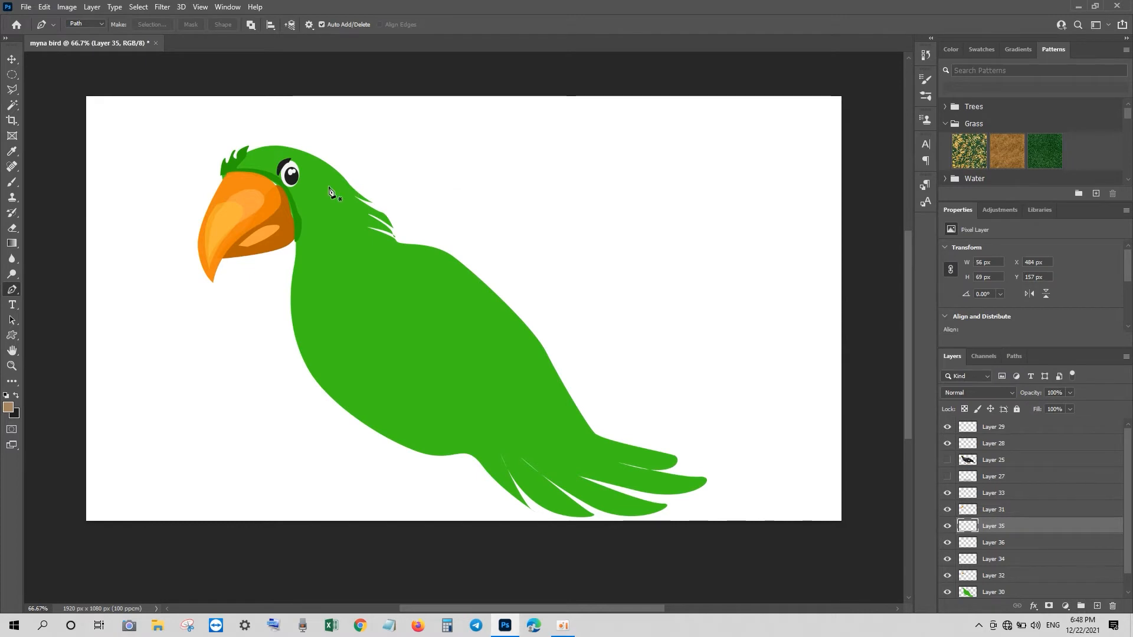
Outline a head and neck patch about 351 by 416 px with finger-like lower feathers using the Pen tool, and convert the path to a selection.
click(300, 191)
drag(307, 227, 303, 240)
drag(300, 246, 297, 255)
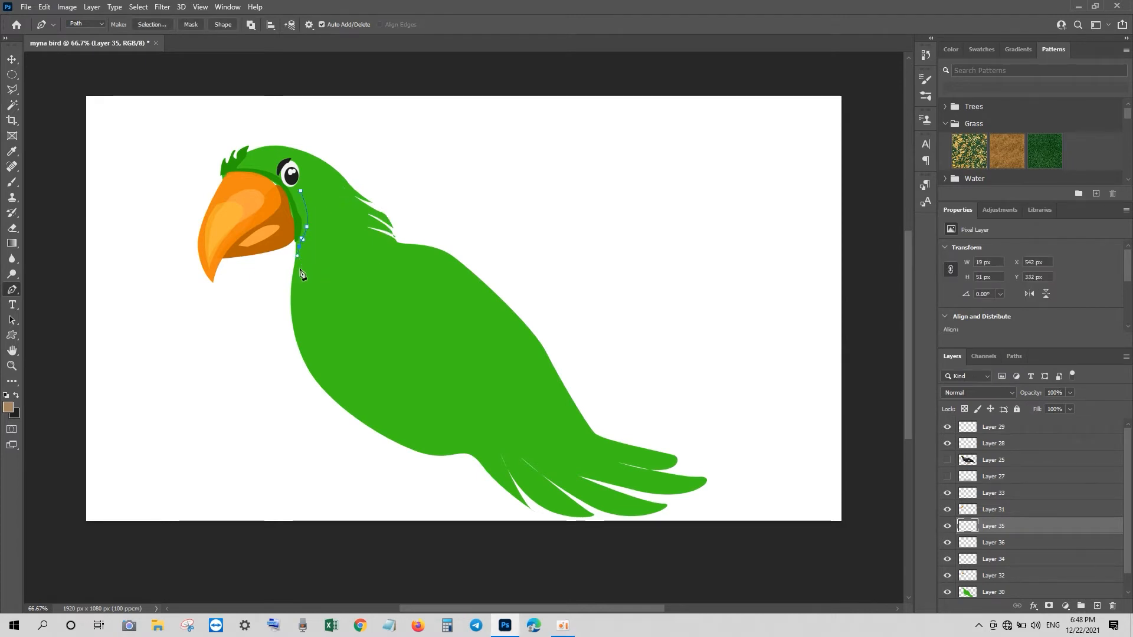
drag(311, 298, 315, 304)
mouse_move(327, 276)
mouse_down()
mouse_move(328, 261)
mouse_move(335, 290)
mouse_up()
click(328, 248)
drag(334, 307, 335, 315)
drag(369, 245, 384, 246)
drag(369, 236, 355, 216)
drag(354, 212, 358, 199)
drag(341, 193, 332, 188)
click(346, 187)
drag(279, 150, 298, 196)
click(244, 162)
click(301, 191)
key(ctrl+Return)
Fill the head patch selection with a muted light green on a new layer, deselect, and place the layer directly above the body layer.
click(13, 413)
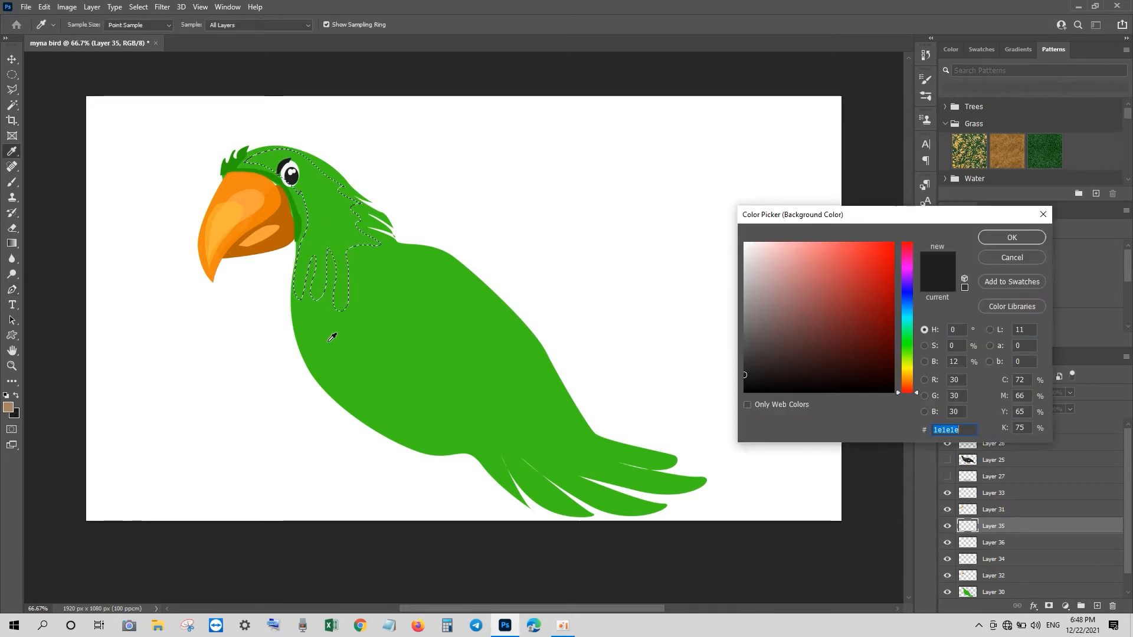
click(331, 329)
click(1000, 234)
click(1097, 606)
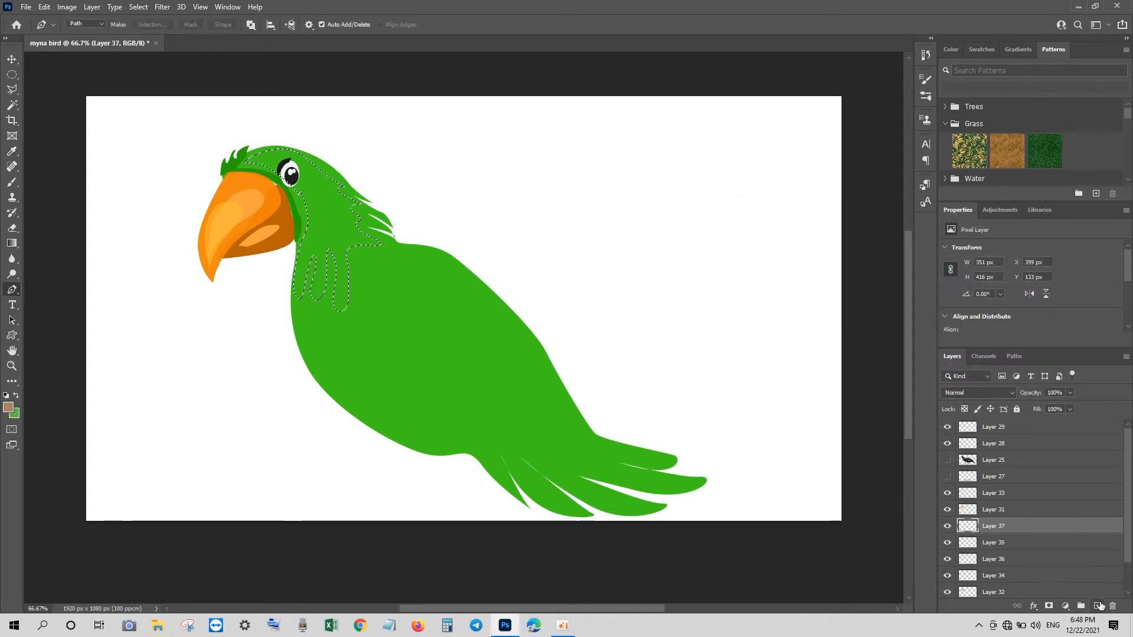
key(ctrl+BackSpace)
key(ctrl+d)
key(ctrl+bracketleft)
key(ctrl+bracketleft)
key(ctrl+bracketleft)
key(ctrl+bracketleft)
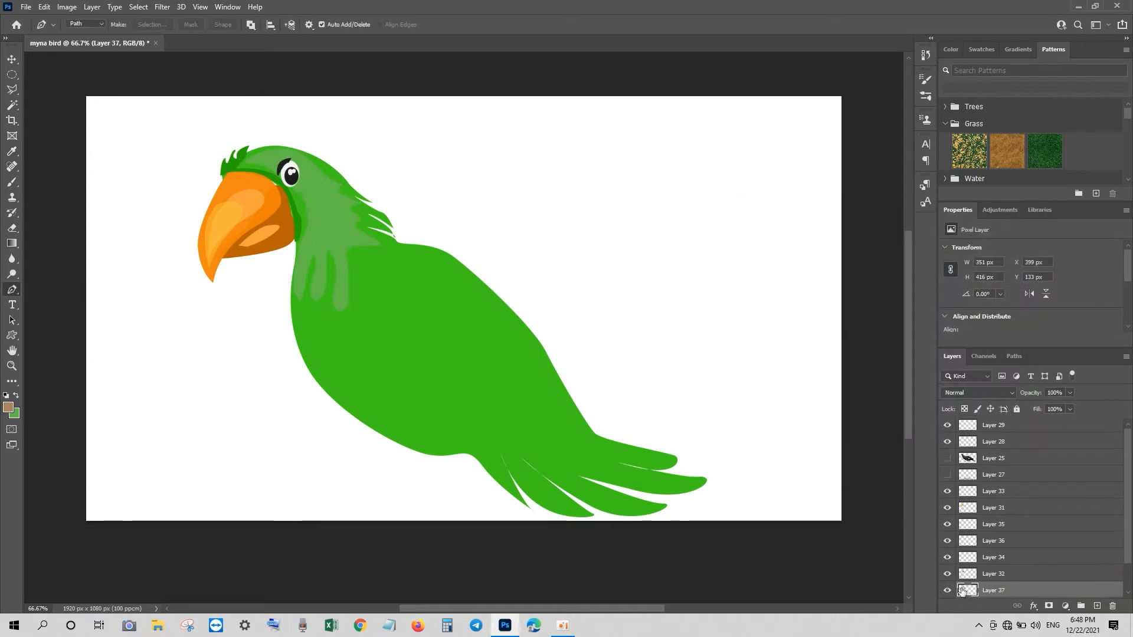
Load the head patch layer as a selection and choose a soft light green as the foreground colour.
ctrl+click(967, 590)
click(8, 407)
click(318, 274)
click(891, 344)
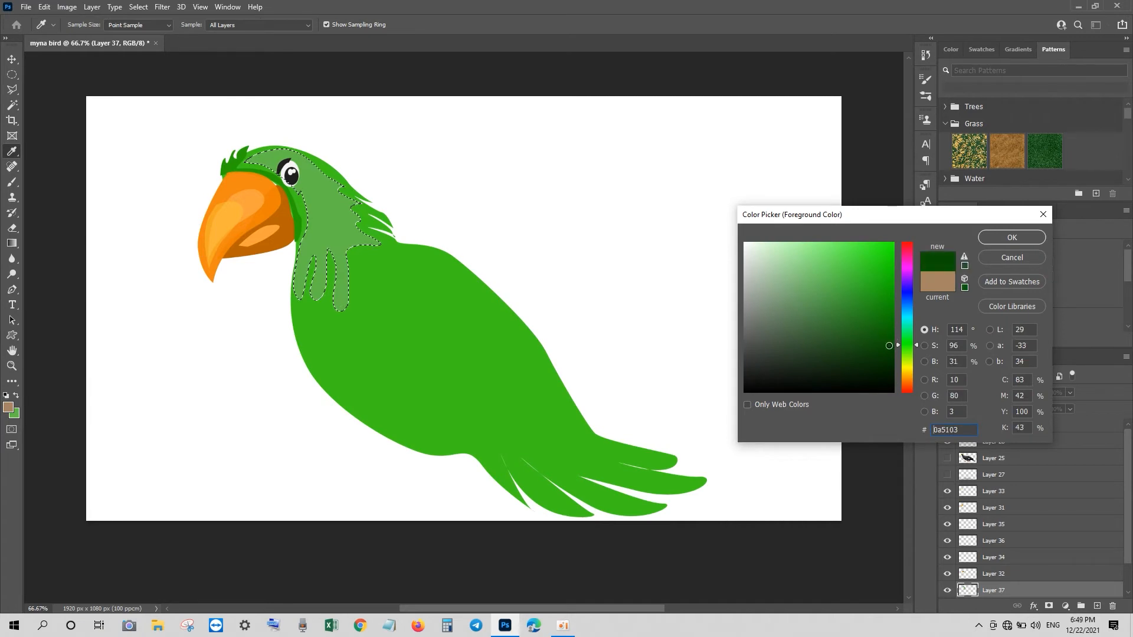
click(815, 306)
click(808, 271)
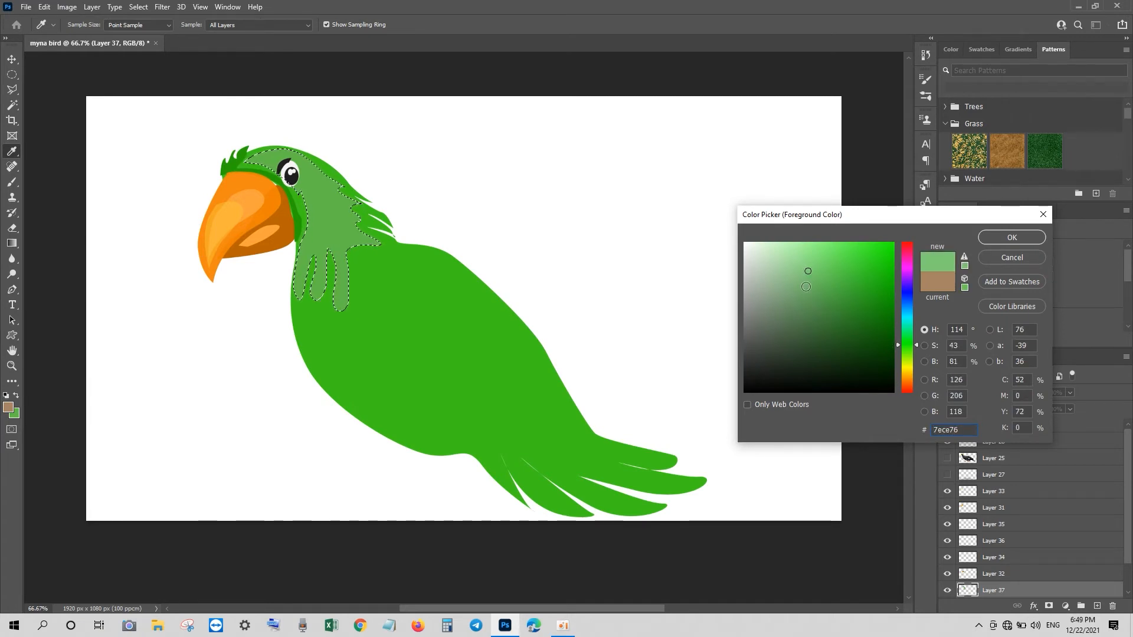
click(907, 336)
click(823, 278)
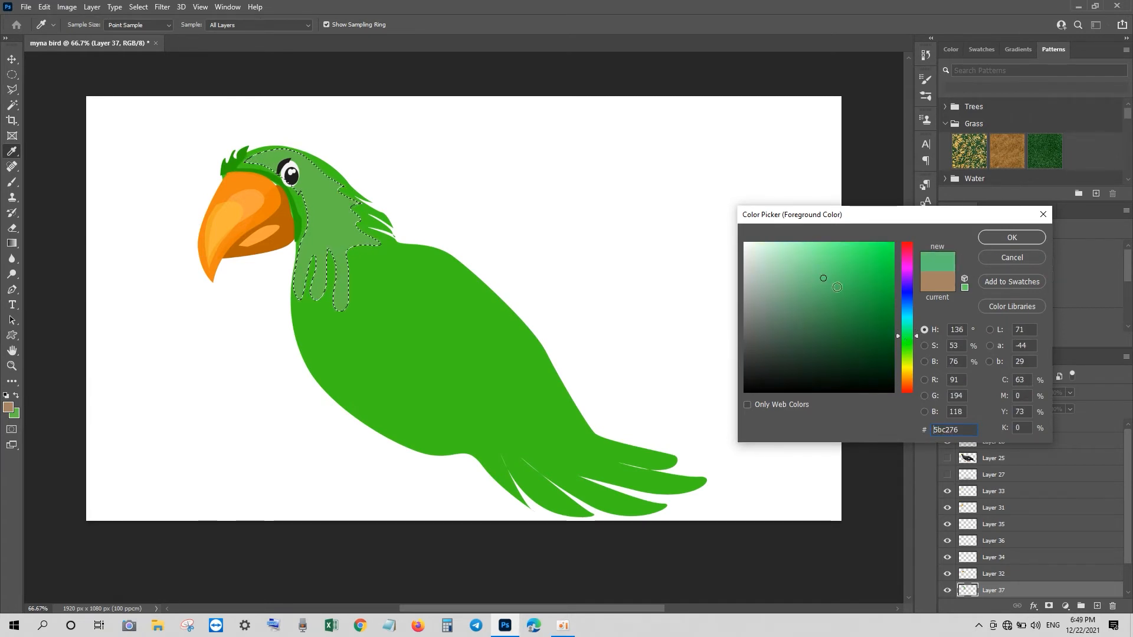
click(824, 294)
click(810, 271)
click(1012, 237)
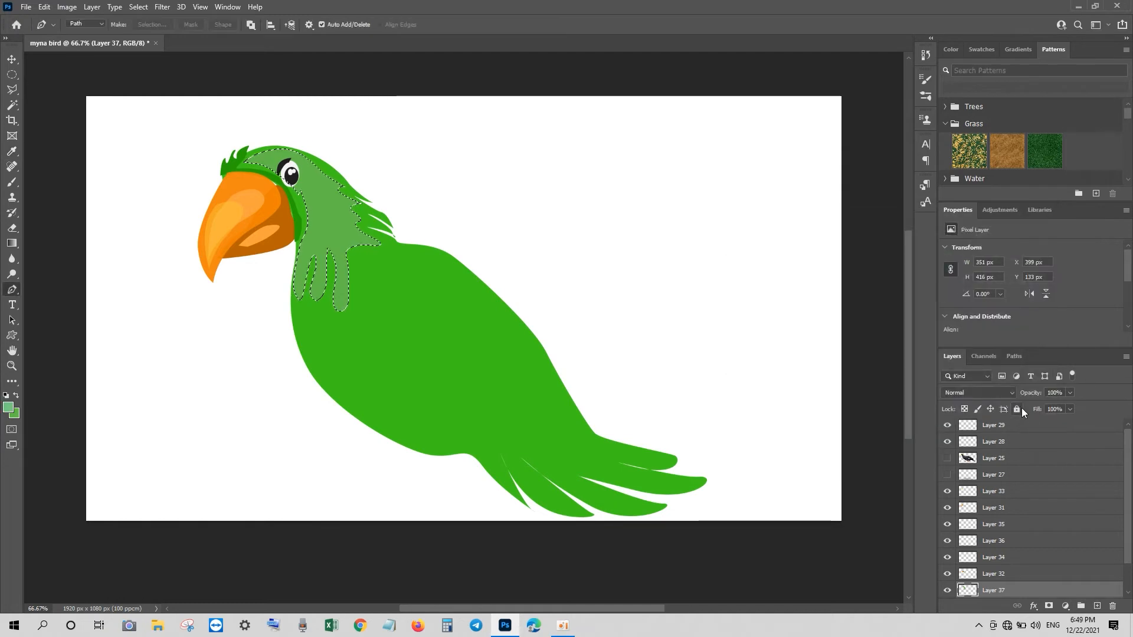
Change the background colour to a soft teal green with hue 151°, refill the head patch with it, and deselect.
click(15, 414)
click(791, 294)
click(882, 328)
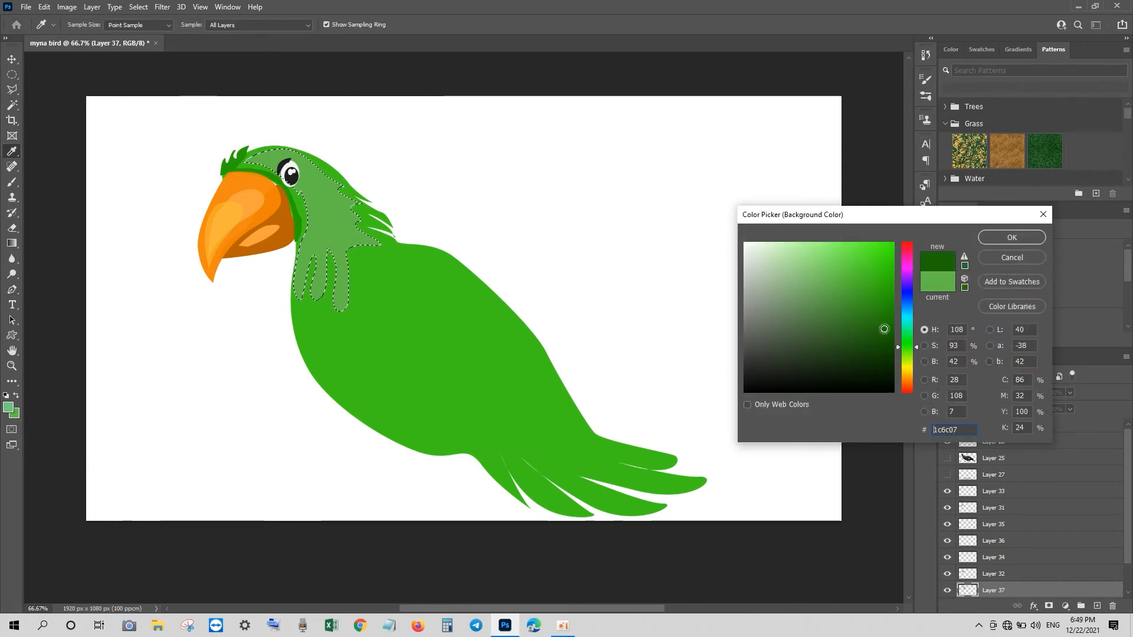
click(907, 324)
click(839, 284)
click(906, 330)
click(855, 271)
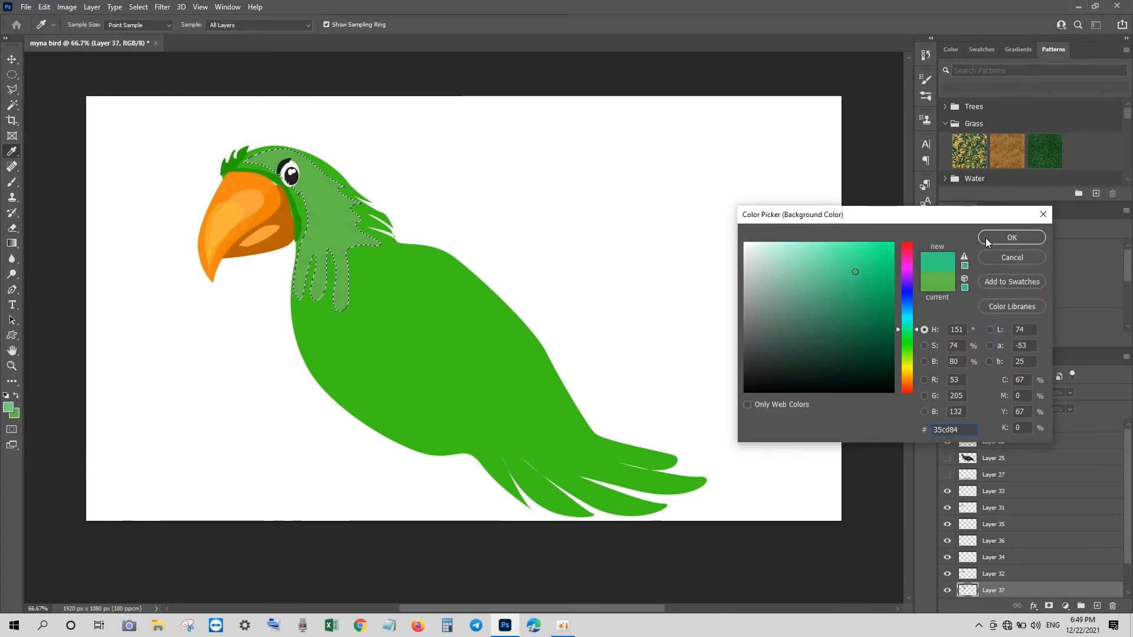
click(875, 299)
click(830, 272)
click(1011, 237)
key(ctrl+BackSpace)
key(ctrl+d)
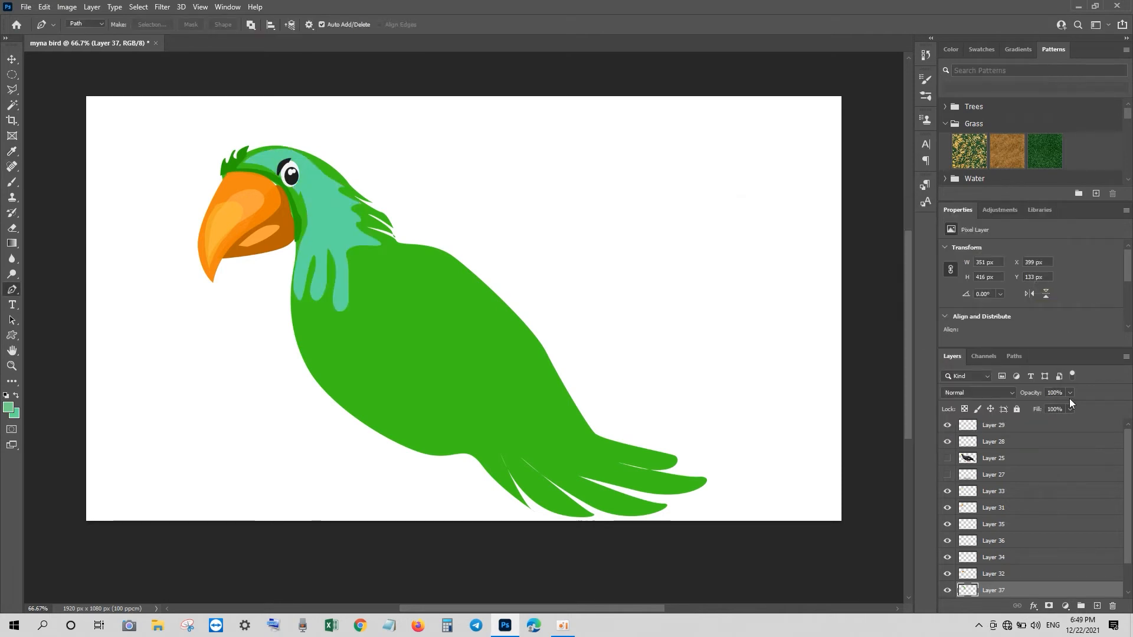
Outline a forked highlight about 111 by 141 px over the neck feathers with the Pen tool, and convert the path to a selection.
click(300, 279)
click(311, 252)
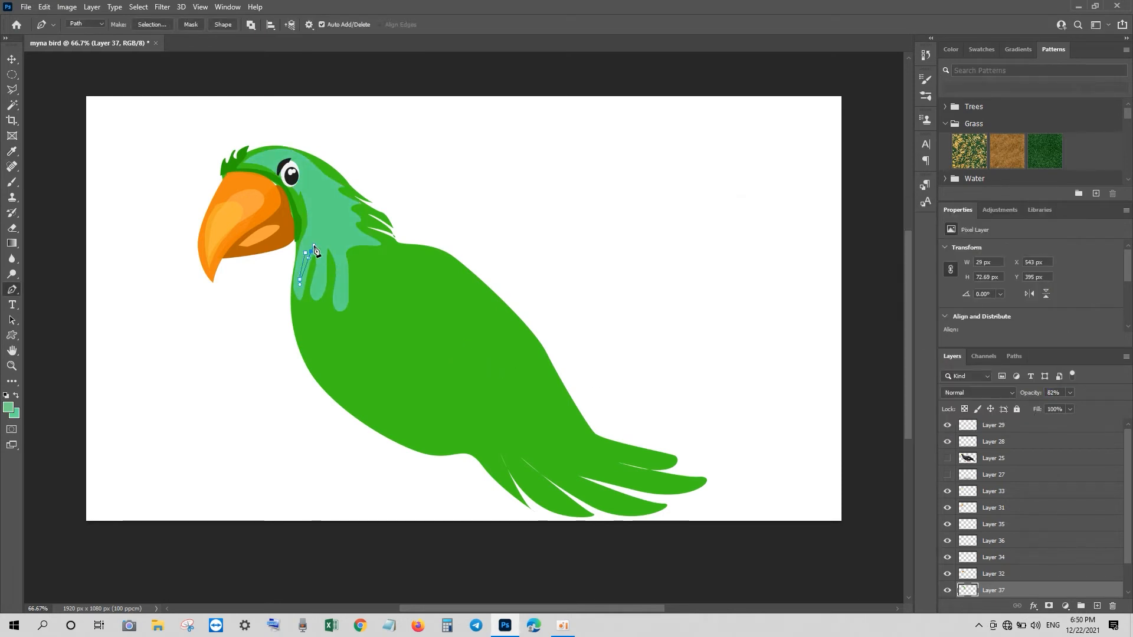
click(308, 245)
click(322, 240)
click(321, 271)
click(325, 236)
drag(337, 249, 340, 255)
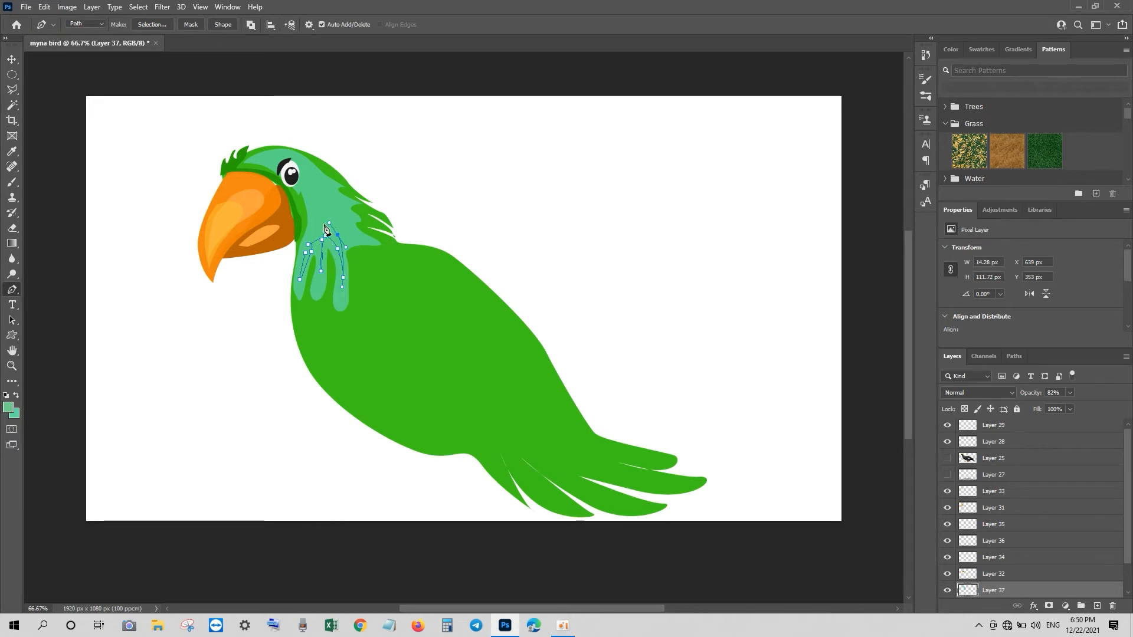
key(ctrl+Return)
Fill the neck highlight selection with light grey #d8d8d8 on a new layer above the head patch, and deselect.
click(14, 414)
click(744, 265)
click(1011, 238)
key(ctrl+BackSpace)
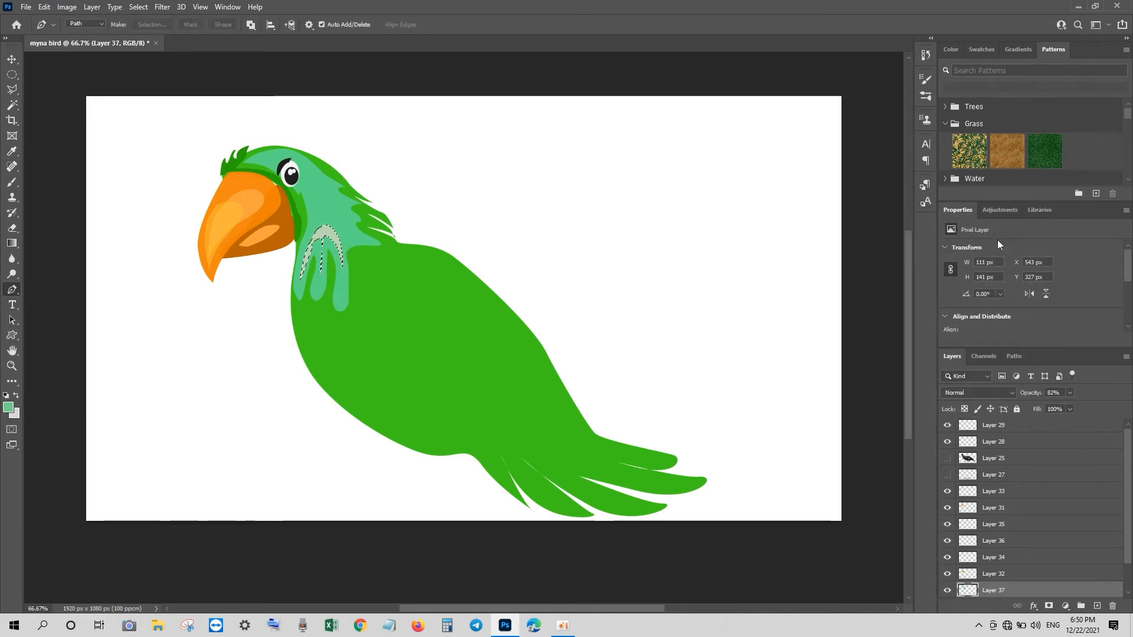
key(ctrl+d)
key(p)
drag(1039, 394, 1015, 401)
click(1096, 606)
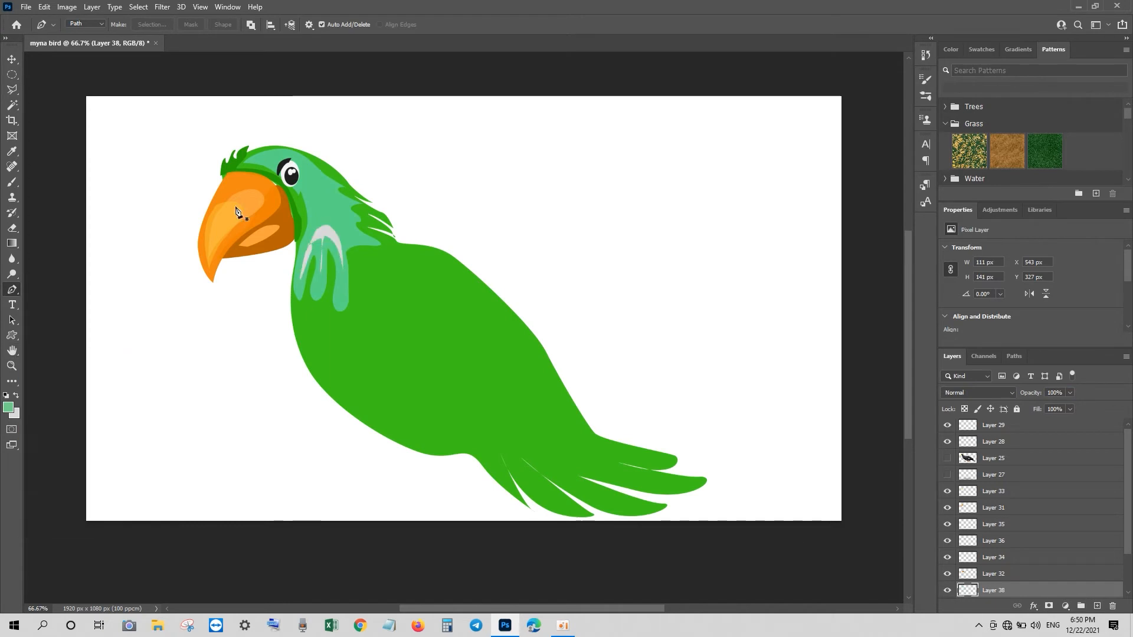
Set the neck highlight layer's opacity to 69% and return the head patch layer to 100%.
key(v)
key(6)
key(9)
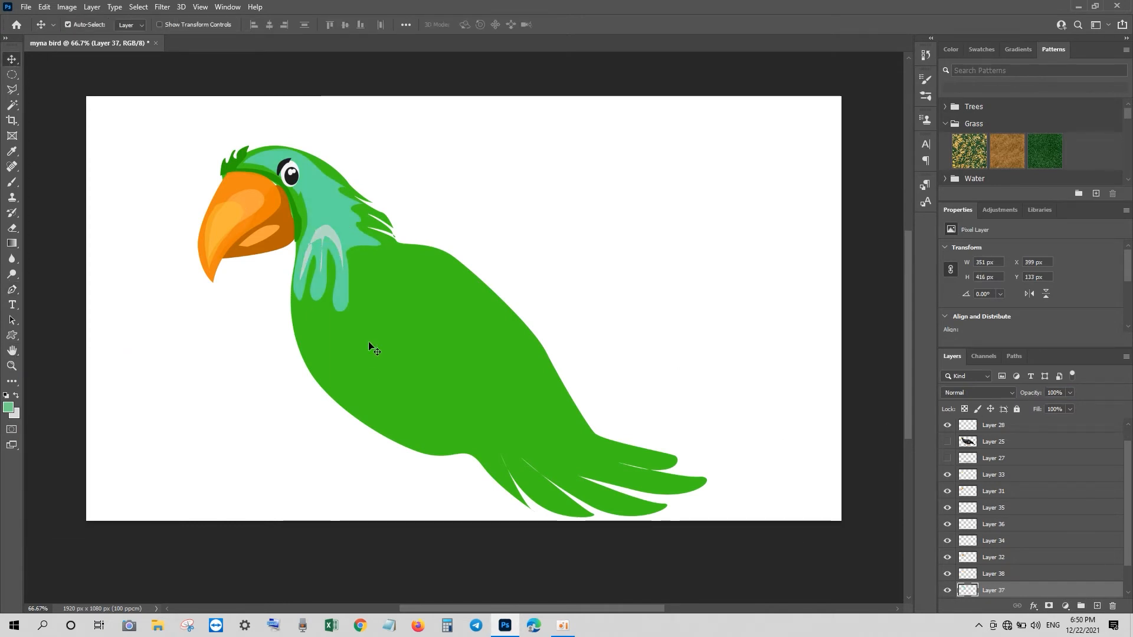
Outline a narrow folded-wing shape about 158 by 412 px along the breast edge with the Pen tool, and convert it to a selection.
key(p)
click(294, 270)
click(282, 294)
click(308, 398)
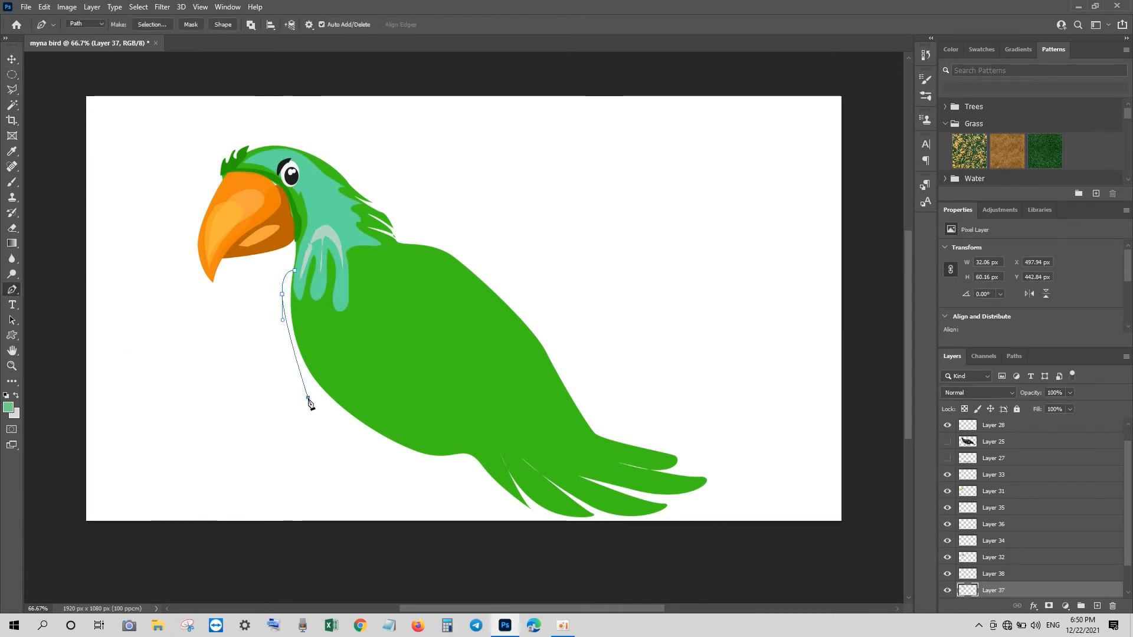
drag(343, 427, 347, 441)
drag(332, 396, 328, 381)
click(294, 271)
key(ctrl+Return)
Fill the breast-edge shape with dark green on a new layer, deselect, and place the layer beneath the body.
click(15, 414)
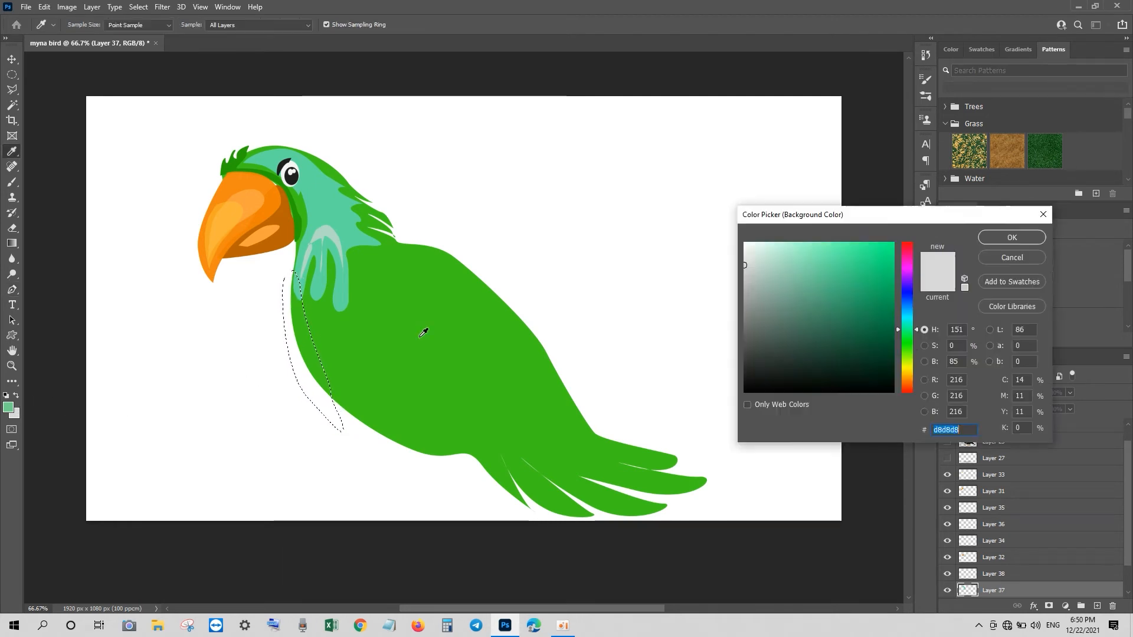
click(425, 331)
click(890, 326)
click(1012, 237)
click(1097, 604)
key(ctrl+BackSpace)
key(ctrl+d)
key(ctrl+[)
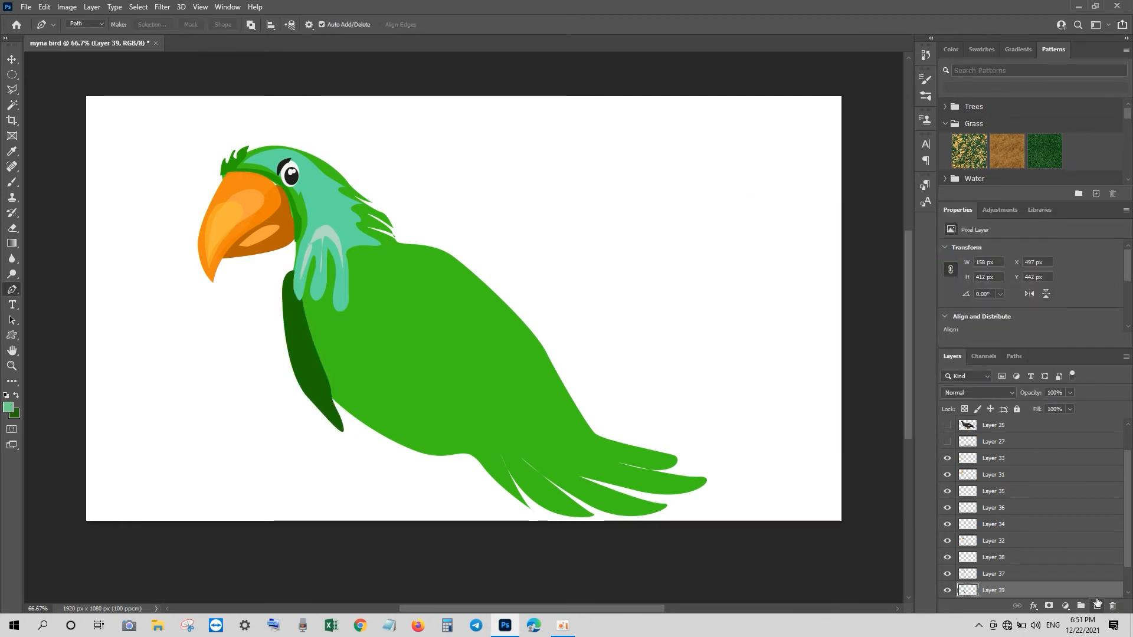
key(ctrl+[)
Outline a large wing about 658 by 534 px with pointed feather tips across the back using the Pen tool, and convert it to a selection.
click(462, 384)
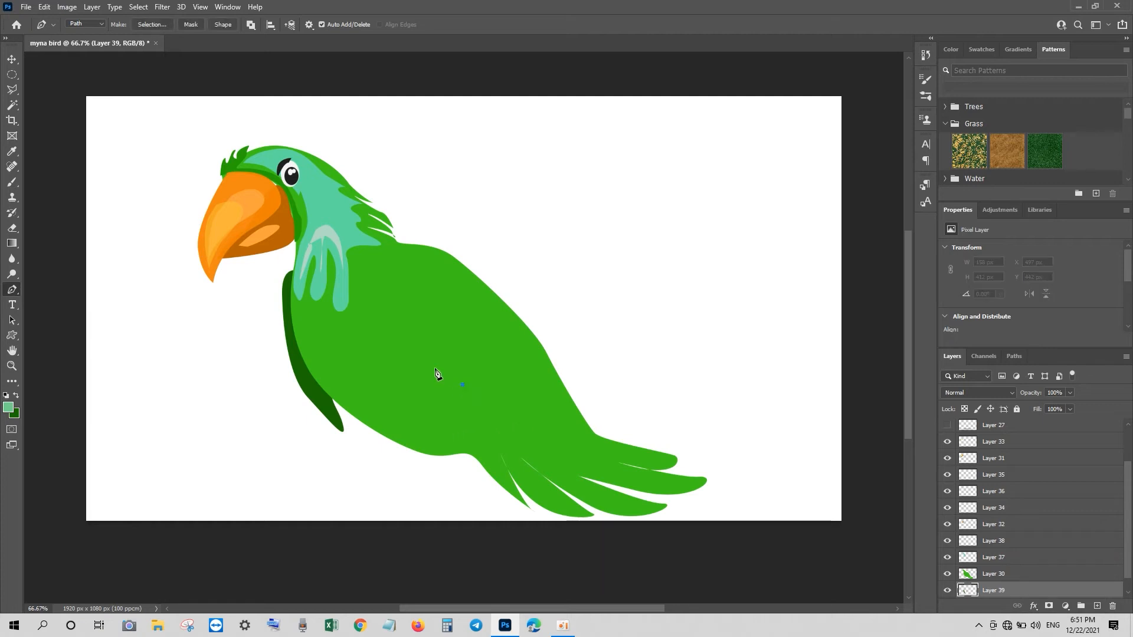
mouse_move(376, 289)
mouse_down()
mouse_move(386, 235)
mouse_move(360, 283)
mouse_up()
drag(411, 250, 430, 253)
drag(552, 357, 495, 312)
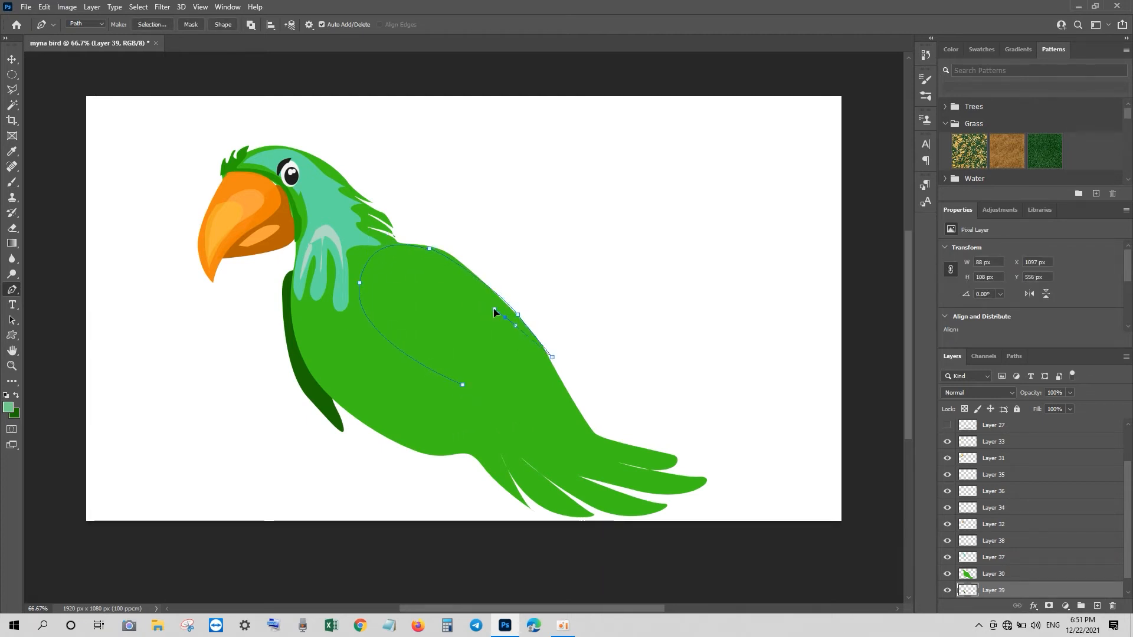
drag(563, 376, 569, 391)
drag(521, 353, 494, 332)
drag(572, 401, 588, 421)
drag(513, 372, 481, 345)
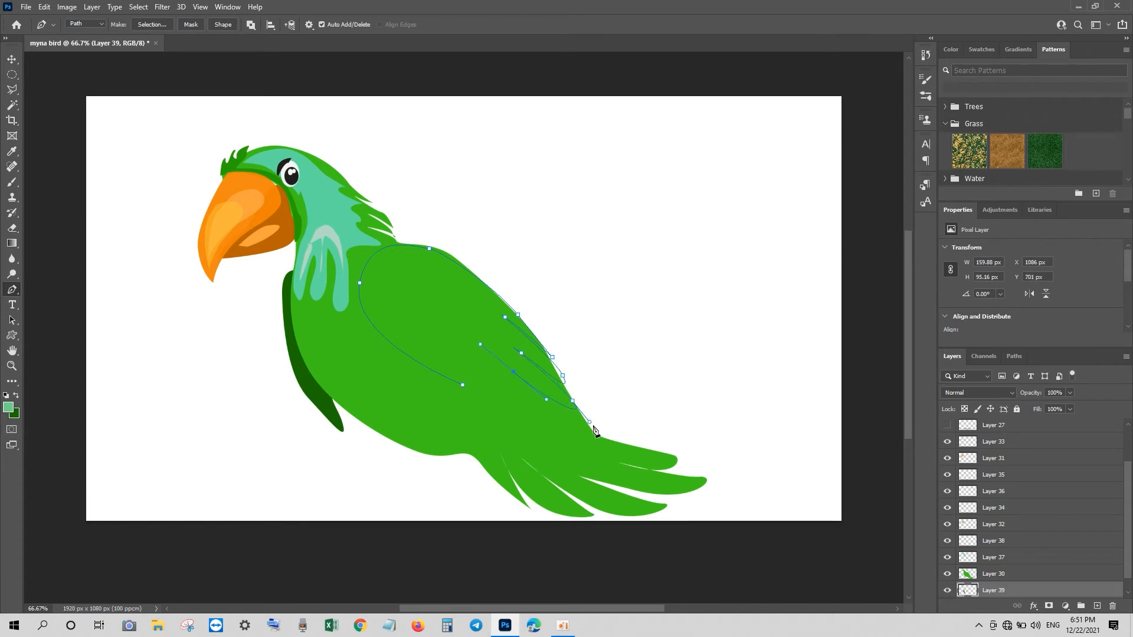
drag(590, 426, 611, 440)
click(617, 447)
drag(541, 419, 507, 391)
drag(598, 455, 600, 459)
mouse_move(503, 419)
mouse_down()
mouse_move(475, 392)
mouse_move(515, 422)
mouse_up()
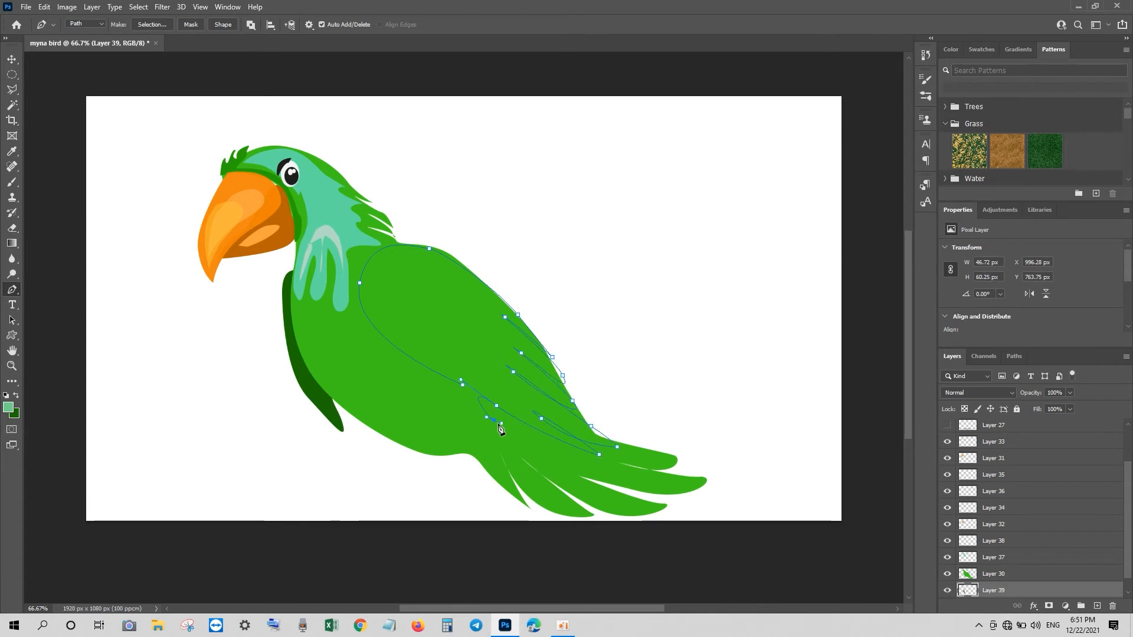
drag(453, 394, 418, 371)
key(ctrl+Return)
Choose a dark teal green foreground colour, add a new layer above the head patch, and fill the wing selection with the dark green background colour.
click(9, 407)
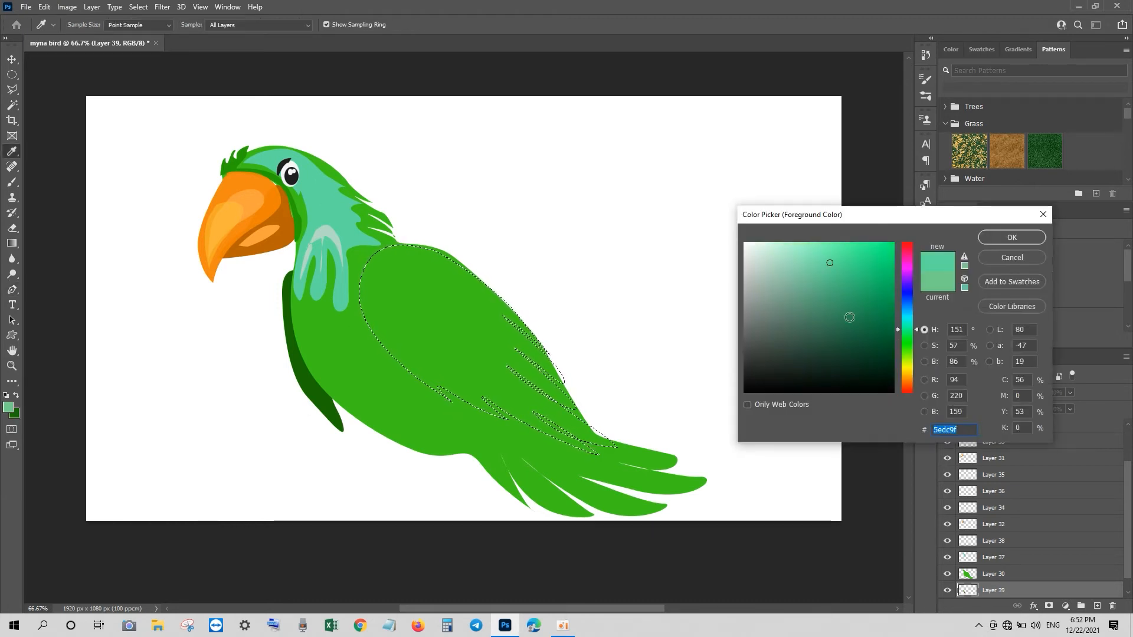
click(883, 313)
click(1005, 237)
click(1038, 560)
click(1097, 606)
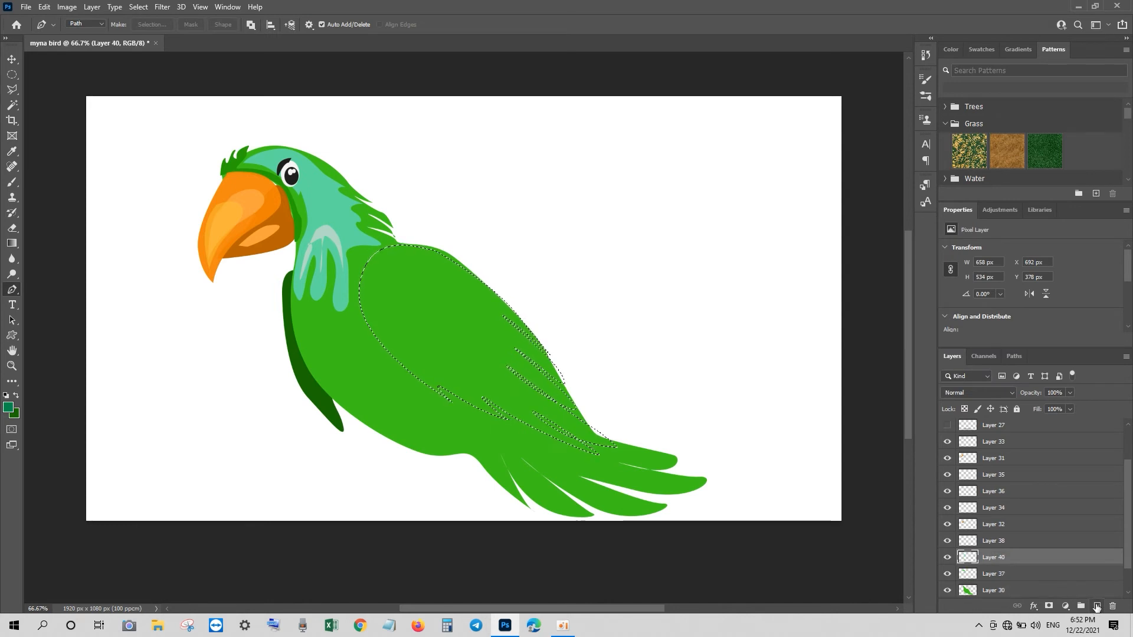
key(ctrl+BackSpace)
Try a muted mid green as the wing's fill colour.
click(16, 414)
click(830, 302)
click(987, 244)
key(ctrl+BackSpace)
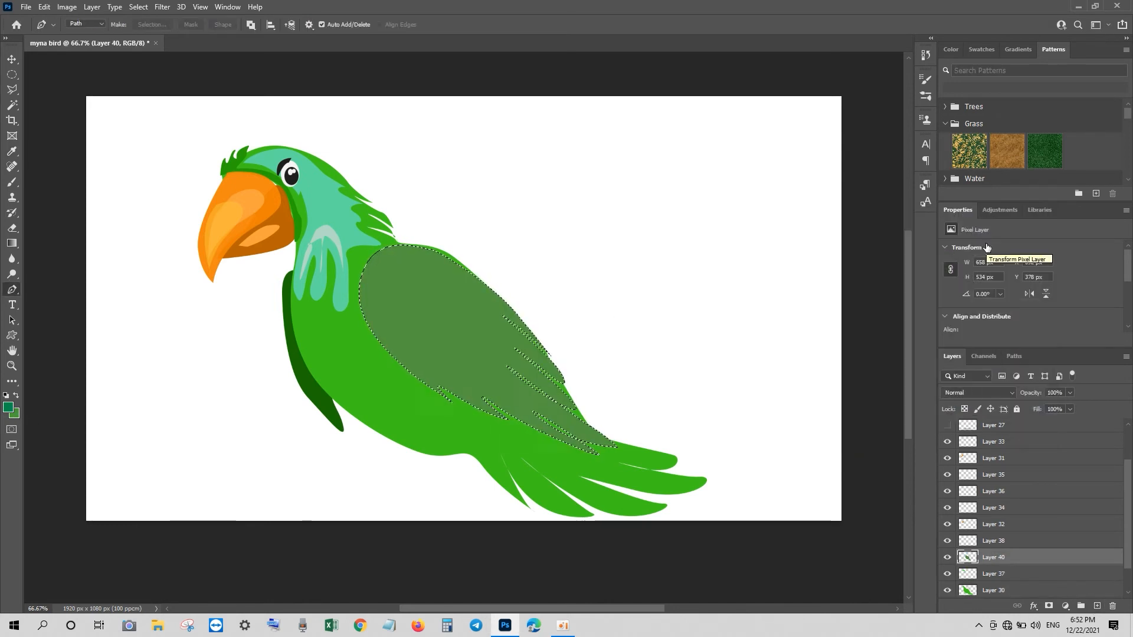
Refill the wing selection with a lighter greyish green.
click(16, 416)
click(803, 285)
click(987, 234)
key(ctrl+BackSpace)
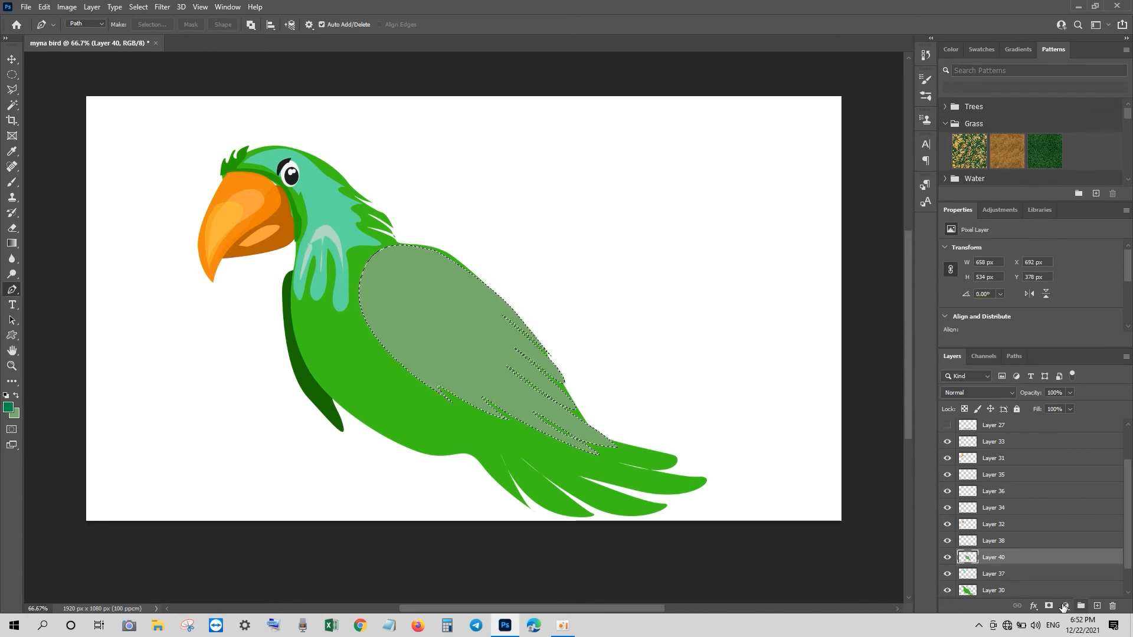
Try a pale green as the wing's fill colour.
click(16, 415)
click(324, 350)
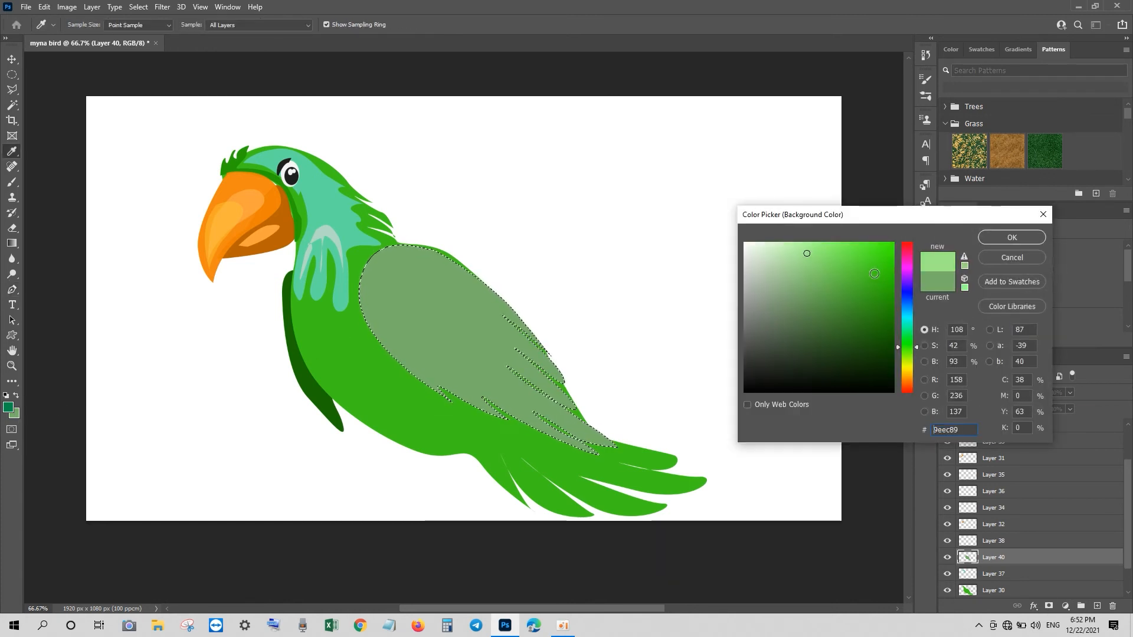
click(875, 274)
click(1012, 238)
click(16, 415)
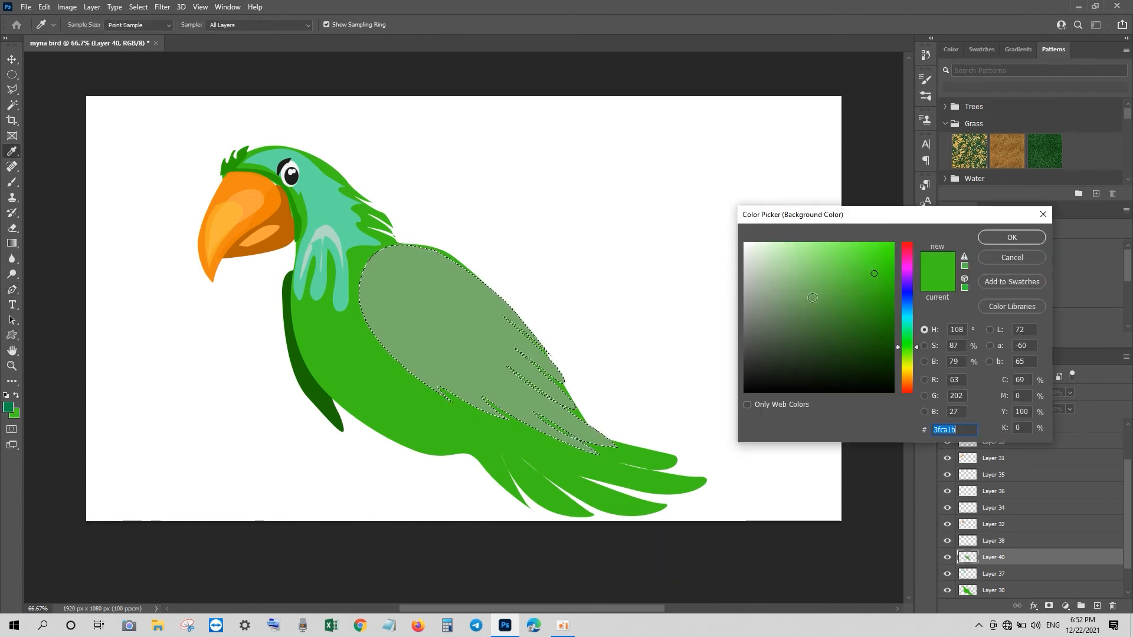
click(796, 251)
click(1006, 234)
key(ctrl+BackSpace)
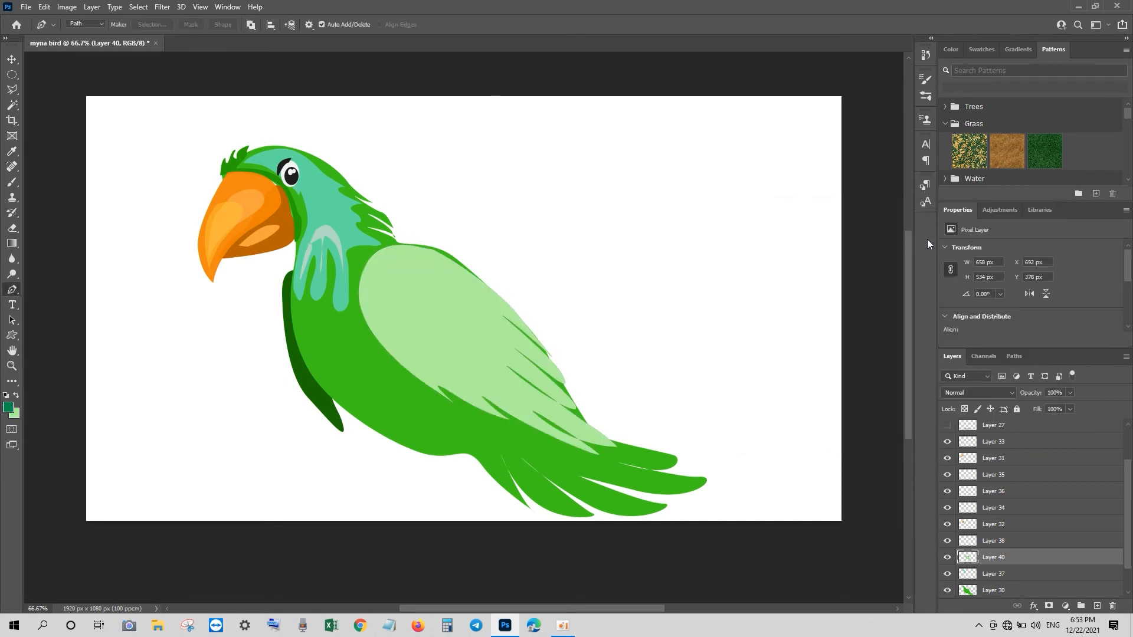
key(ctrl+d)
key(ctrl+z)
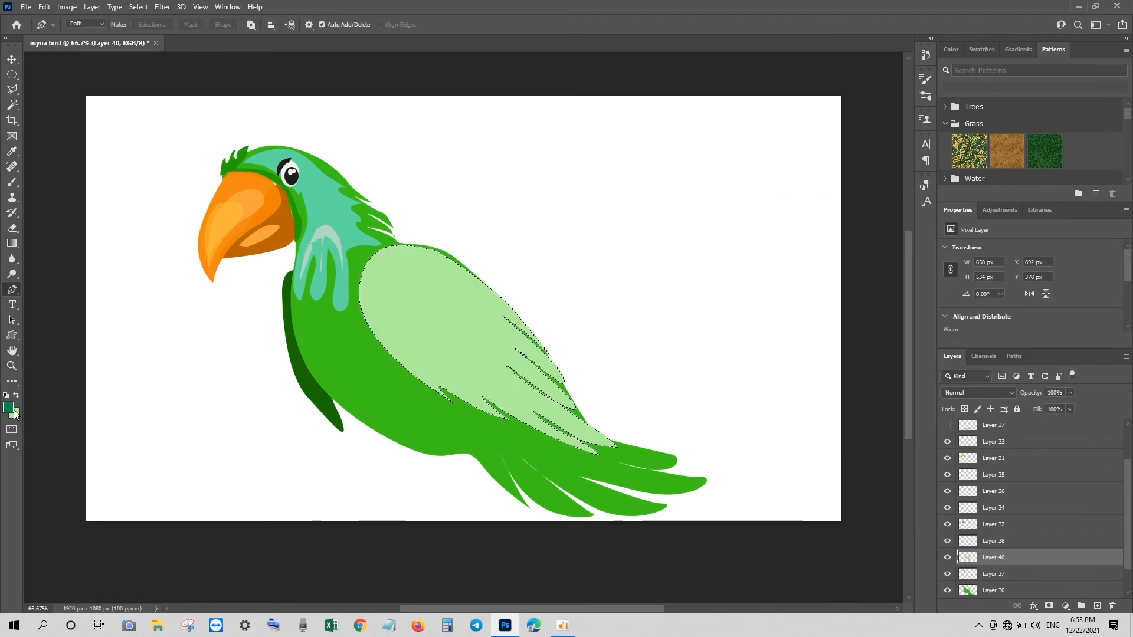
Choose a saturated emerald green background colour, refill the wing selection with it, and deselect.
click(16, 415)
drag(912, 349, 912, 334)
click(850, 257)
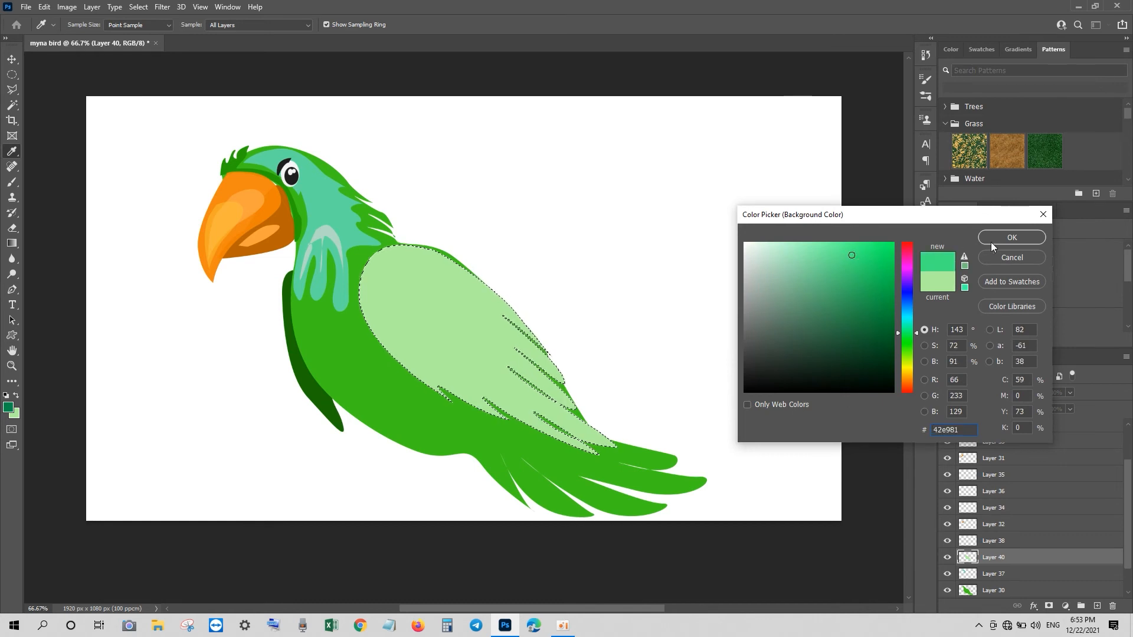
click(872, 280)
click(893, 280)
click(997, 239)
key(ctrl+BackSpace)
key(ctrl+d)
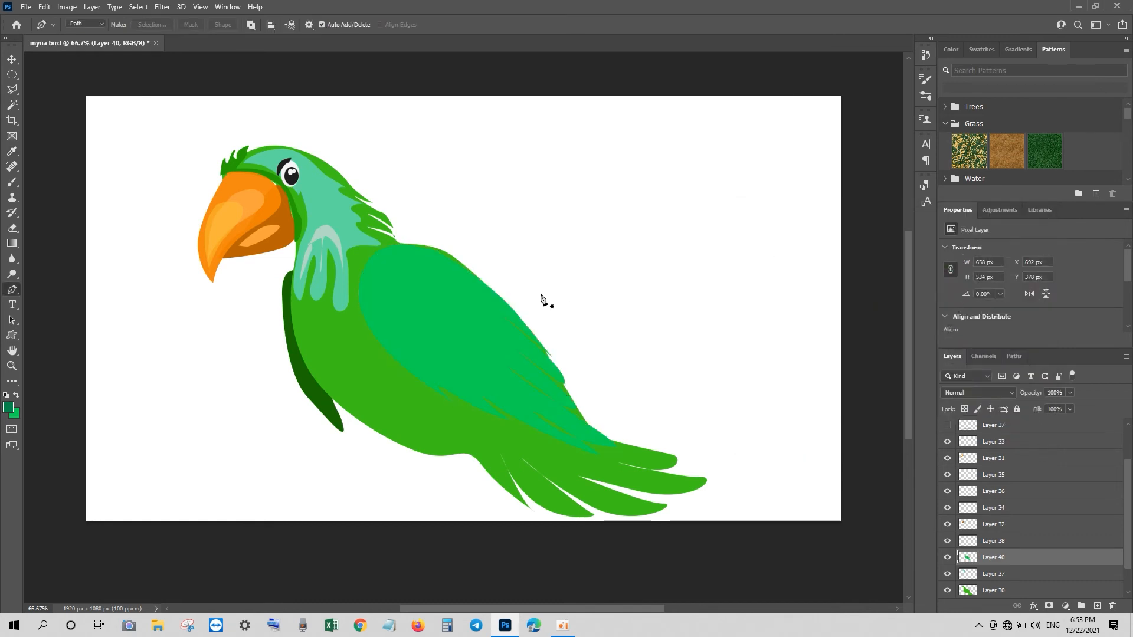
Add a thin outside Stroke layer style in light green (#6dee79) to the wing layer.
click(1033, 606)
click(1061, 517)
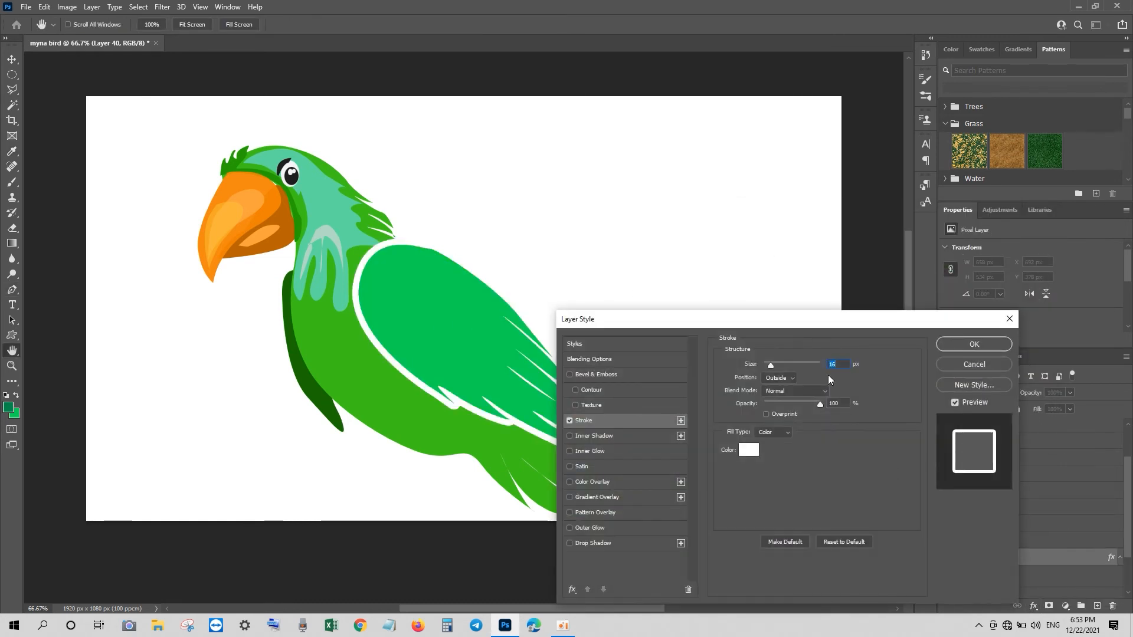
drag(770, 365, 769, 365)
click(748, 450)
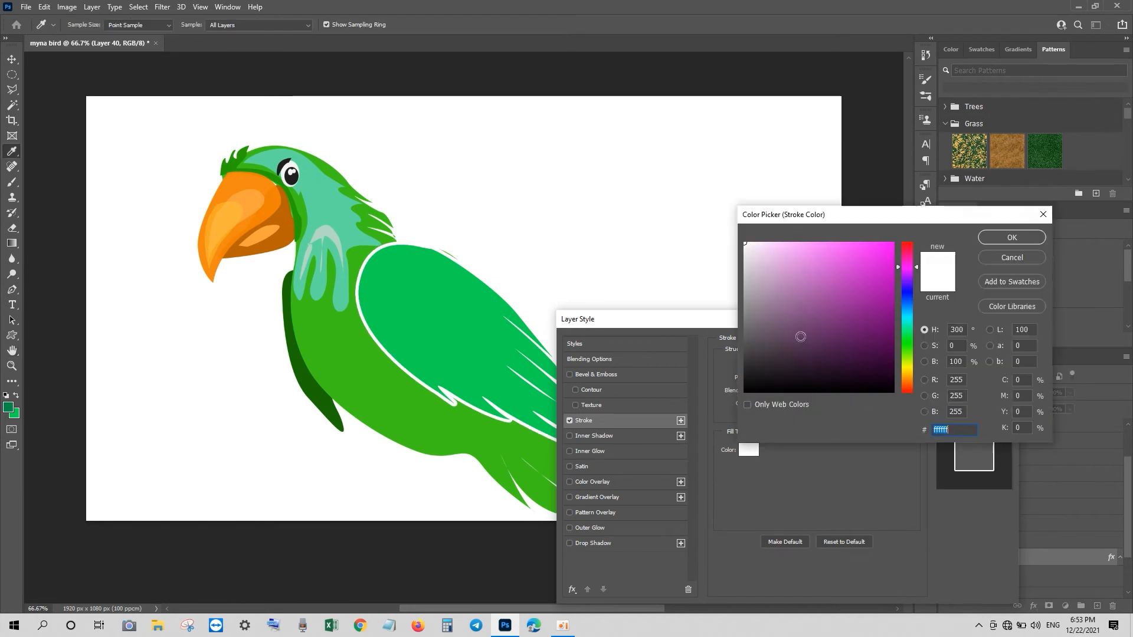
click(909, 340)
click(833, 299)
click(794, 276)
click(809, 259)
click(825, 254)
click(999, 238)
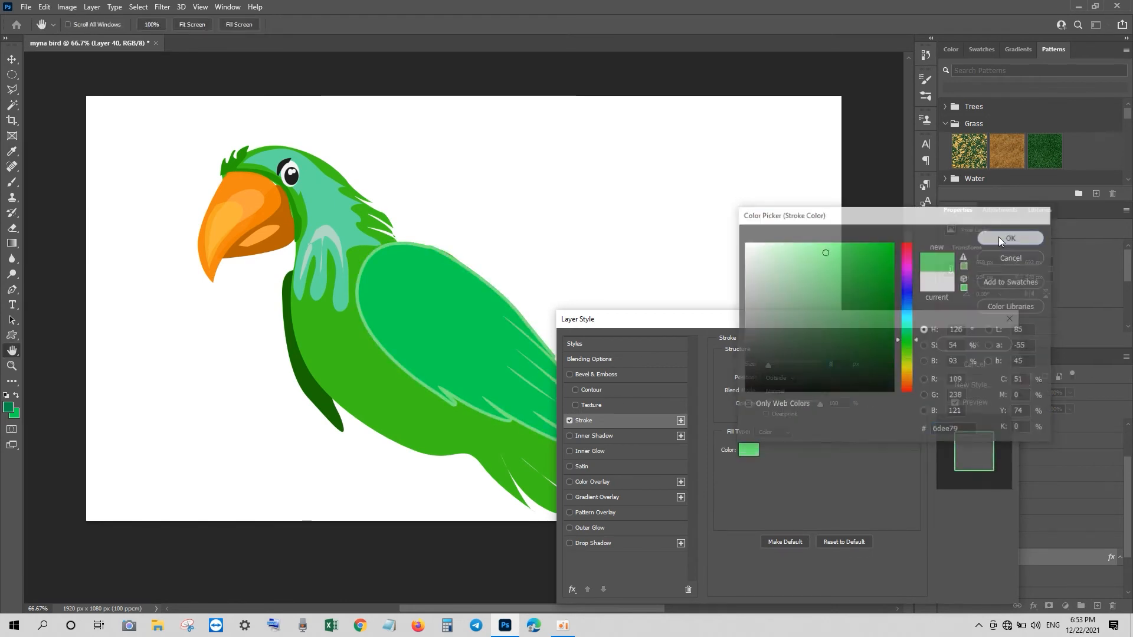
click(974, 345)
Outline a feather shadow about 398 by 245 px inside the wing with the Pen tool and fill it dark teal on a new layer.
click(387, 338)
drag(417, 363, 449, 382)
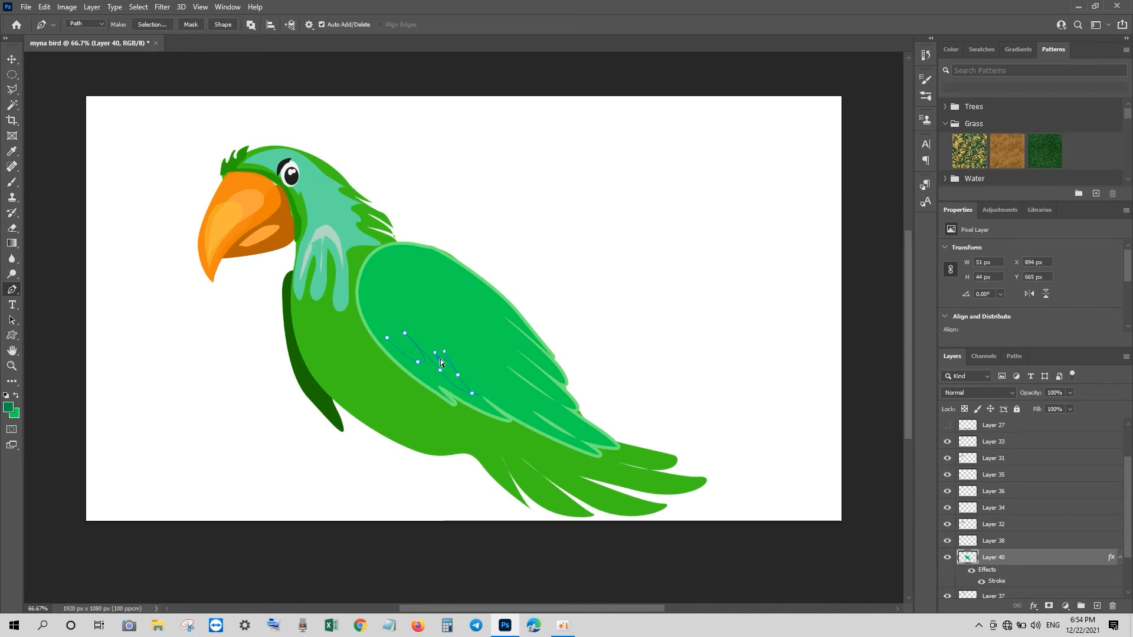
drag(481, 381, 492, 390)
drag(529, 412, 539, 414)
drag(493, 379, 491, 375)
click(377, 329)
key(ctrl+Return)
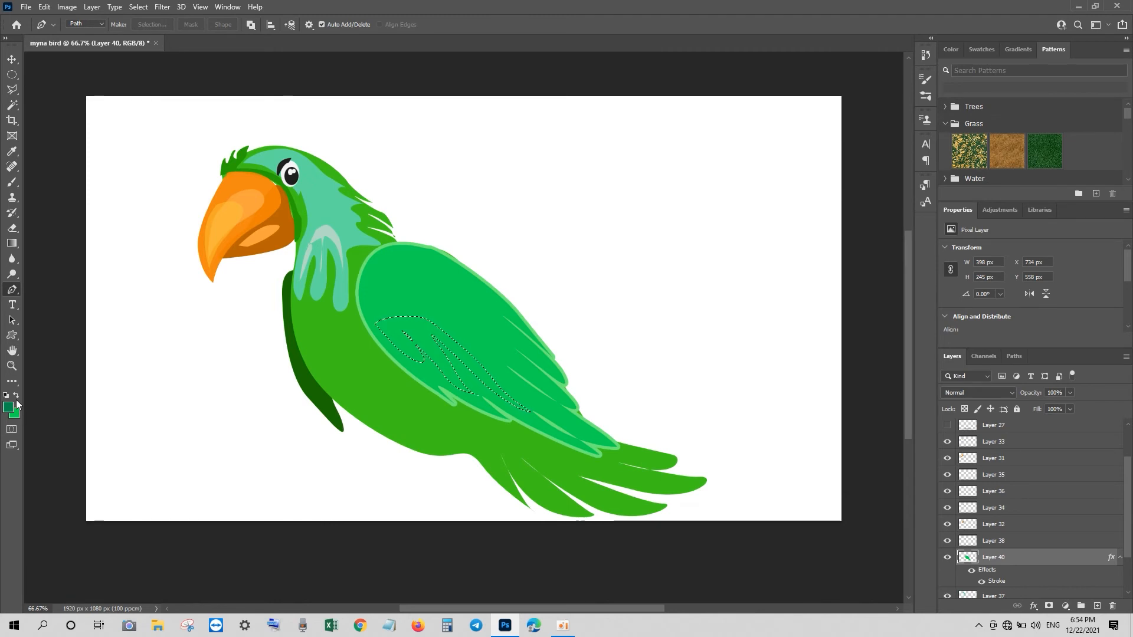
click(1095, 607)
key(alt+BackSpace)
key(ctrl+d)
Softly fade the feather shadow's upper edge with the Eraser, first at 25% opacity, then at 66% with a 175 px brush.
key(e)
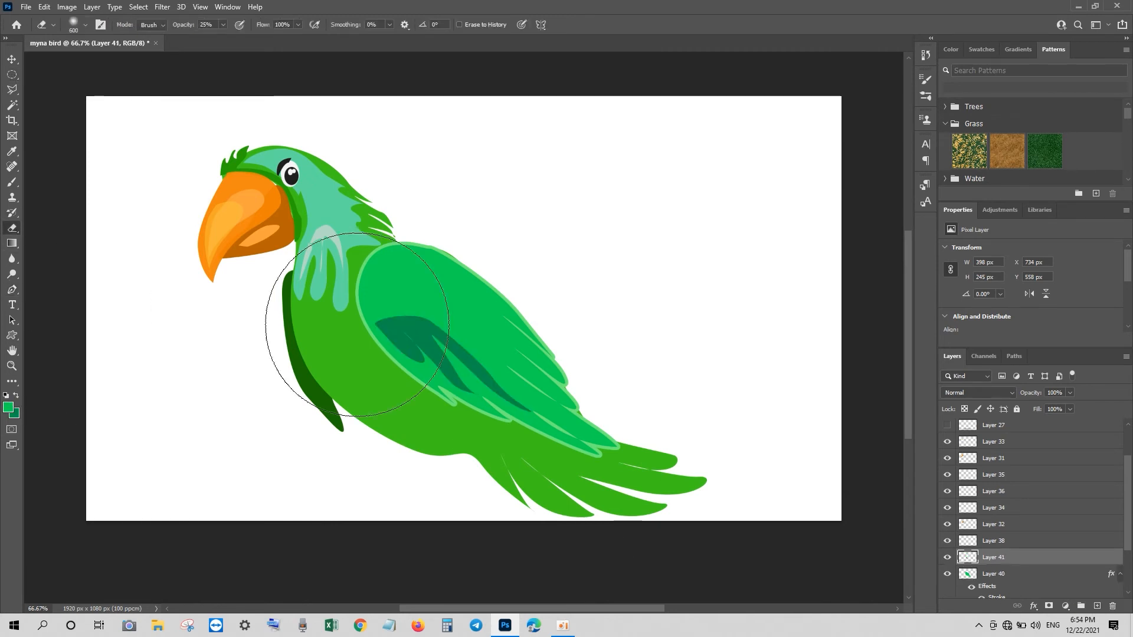
drag(380, 233, 493, 228)
drag(188, 25, 187, 26)
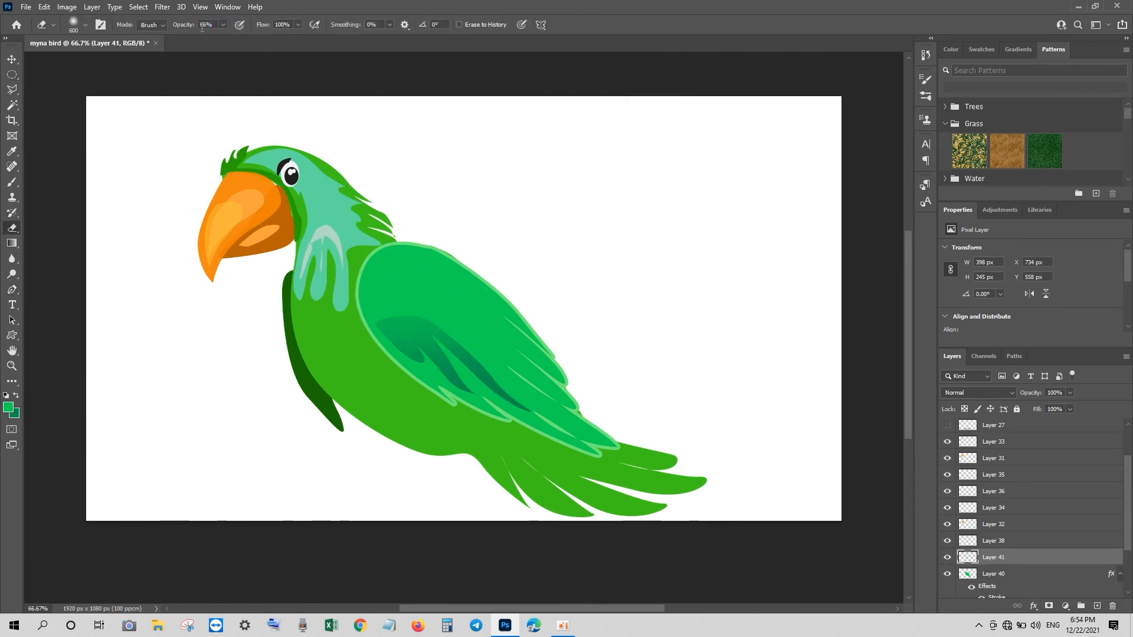
key(bracketleft)
key(bracketleft)
key(bracketleft)
key(bracketleft)
key(bracketleft)
key(bracketleft)
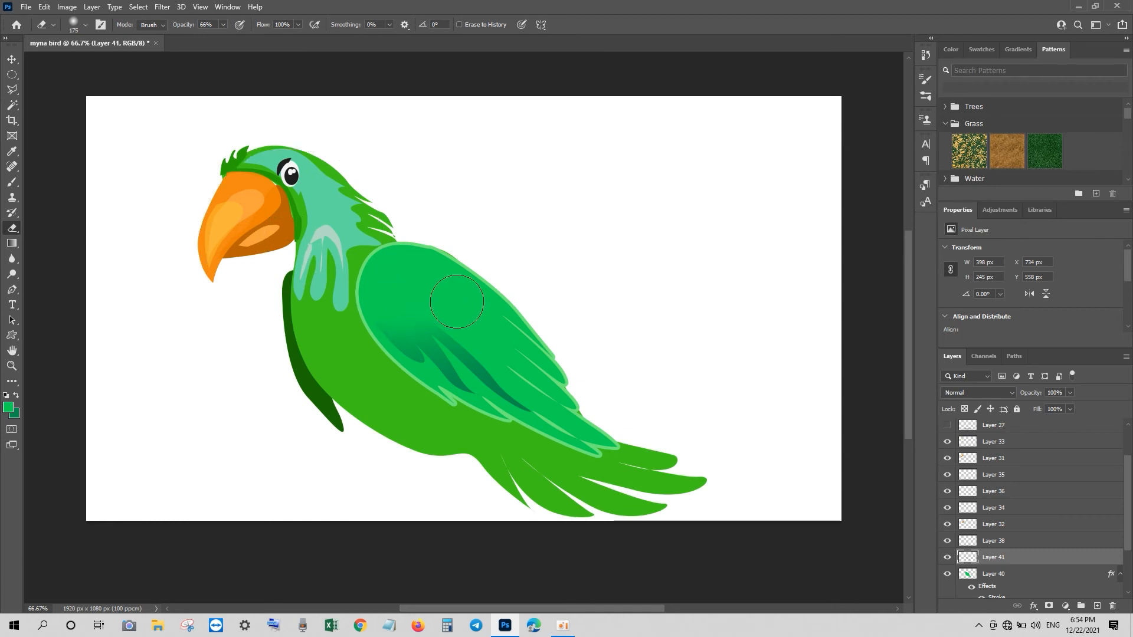
drag(457, 301, 459, 331)
key(v)
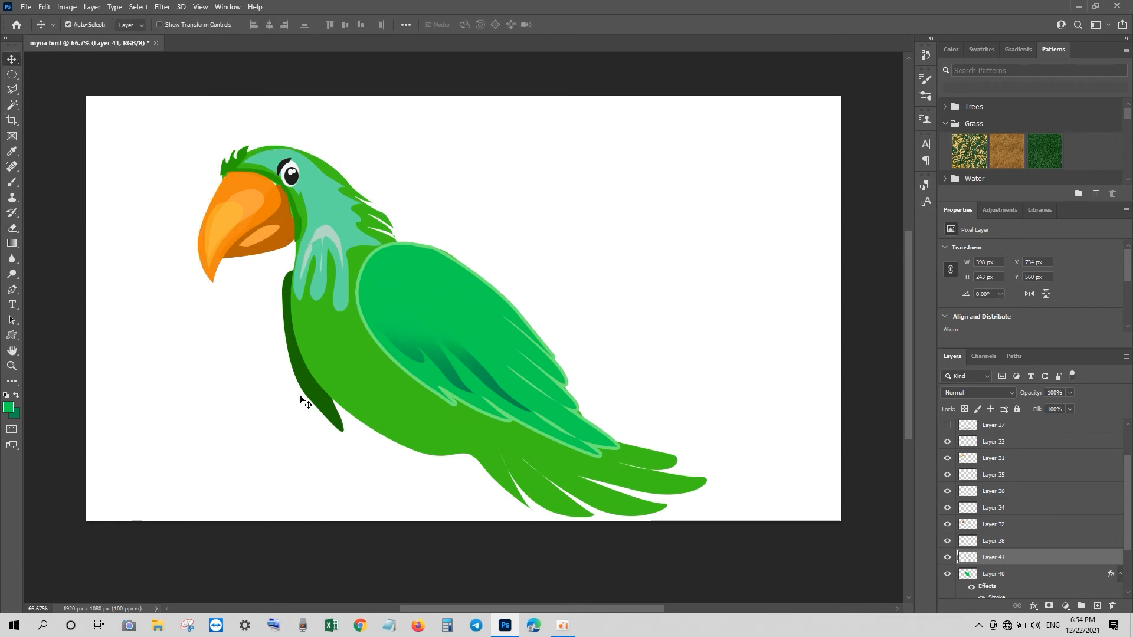
Outline a breast patch about 306 by 322 px with a jagged upper edge using the Pen tool, and convert it to a selection.
key(p)
click(312, 333)
drag(363, 411, 400, 423)
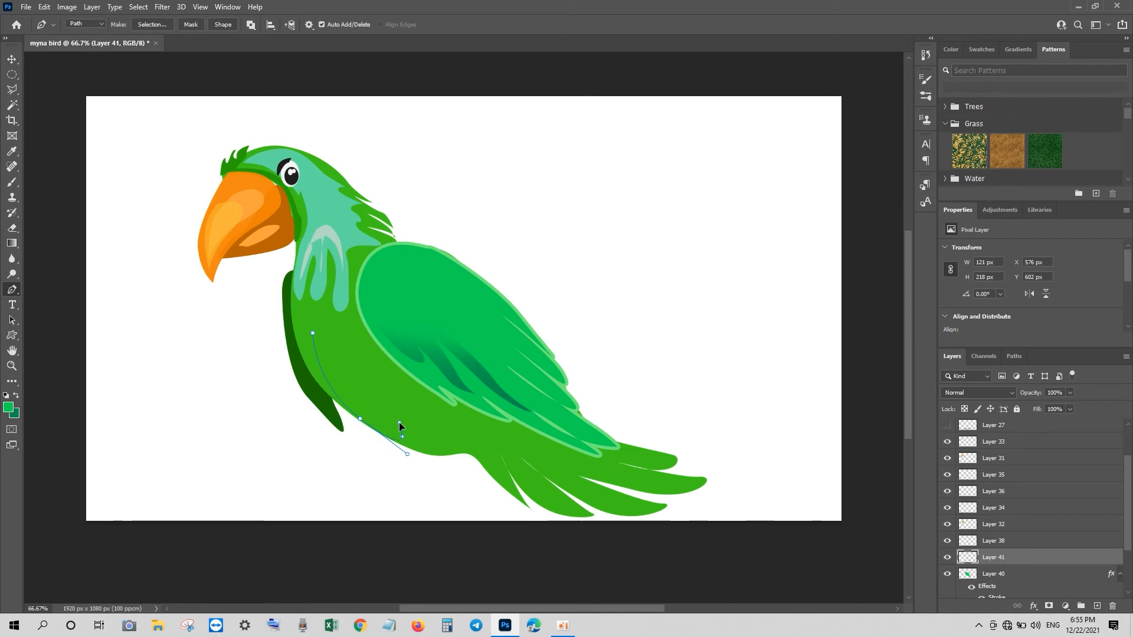
click(360, 352)
click(333, 333)
click(319, 321)
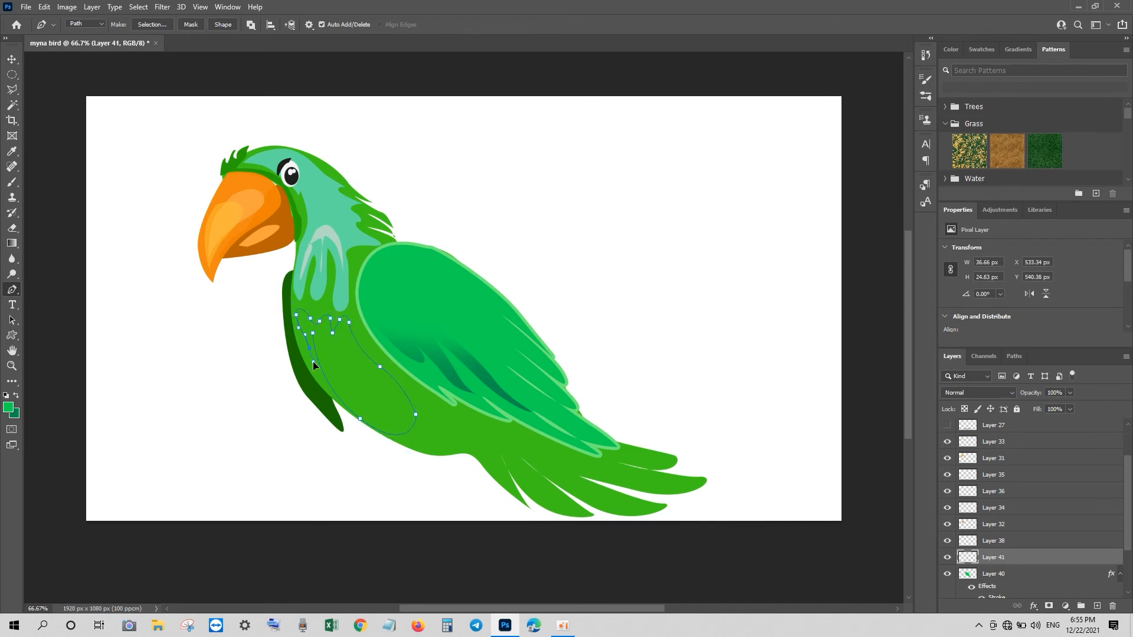
key(ctrl+Return)
Sample the wing's emerald green as the background colour, fill the breast patch selection with it, and deselect.
click(16, 415)
click(442, 319)
click(989, 239)
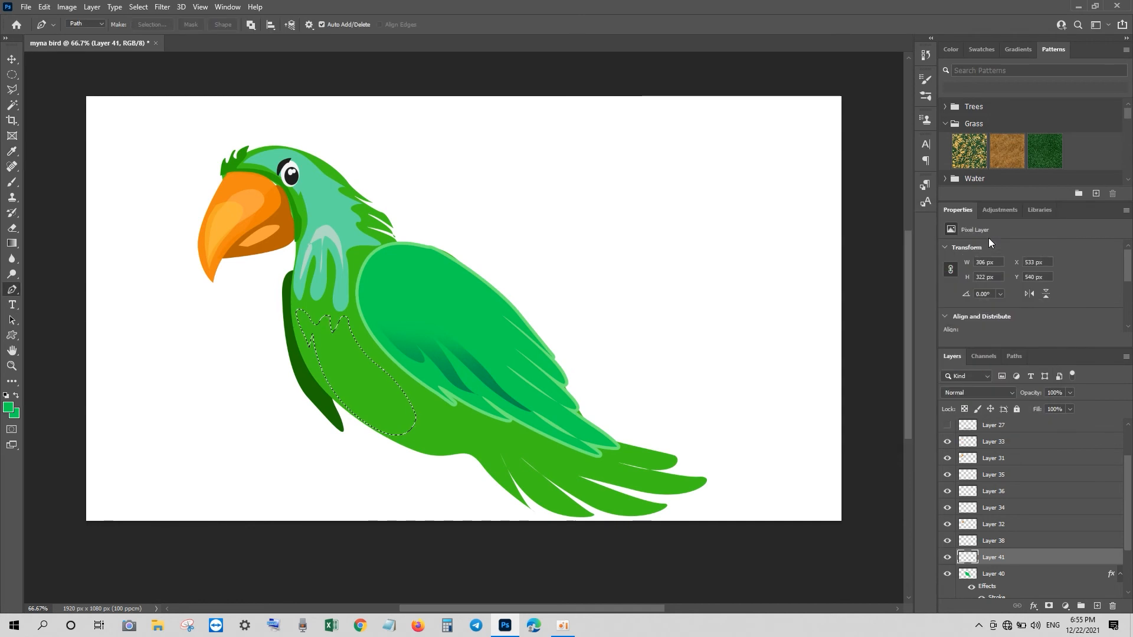
key(ctrl+BackSpace)
key(ctrl+d)
key(v)
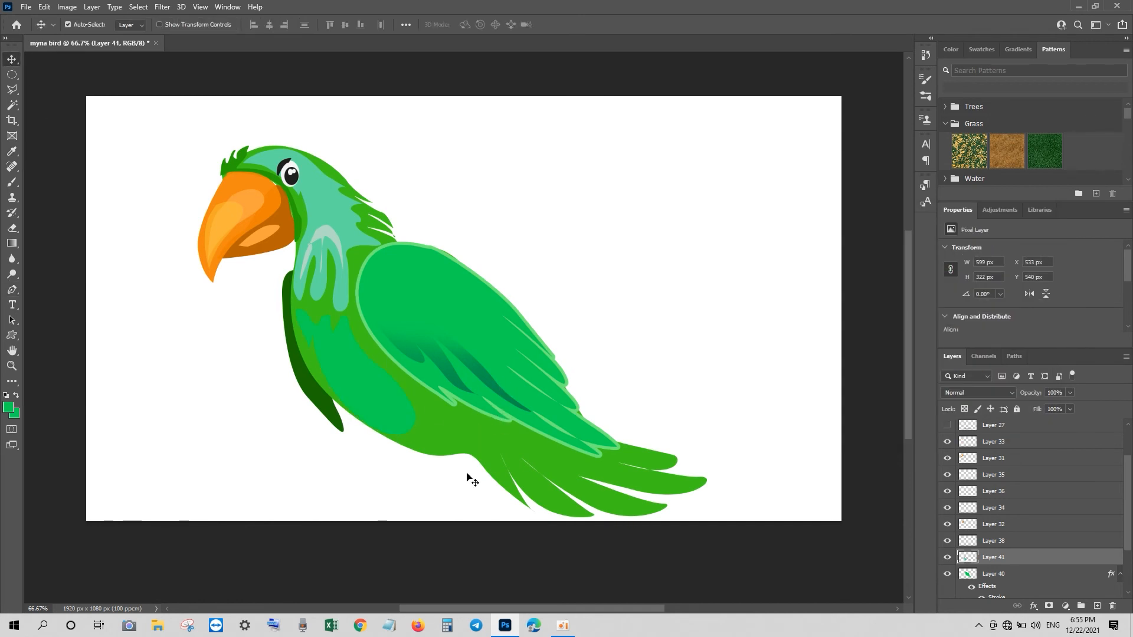
Outline the front leg and clawed foot, about 271 by 189 px, as a selection and add a new layer above the body layer.
click(455, 435)
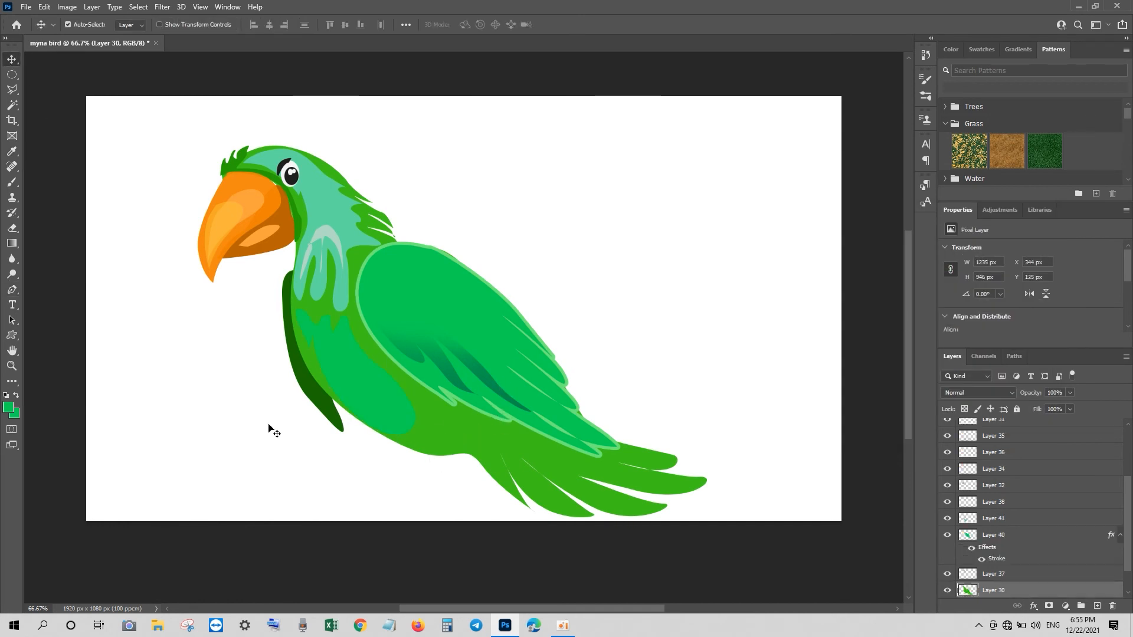
key(p)
click(391, 439)
drag(394, 477, 287, 509)
drag(361, 497, 362, 495)
drag(328, 501, 412, 511)
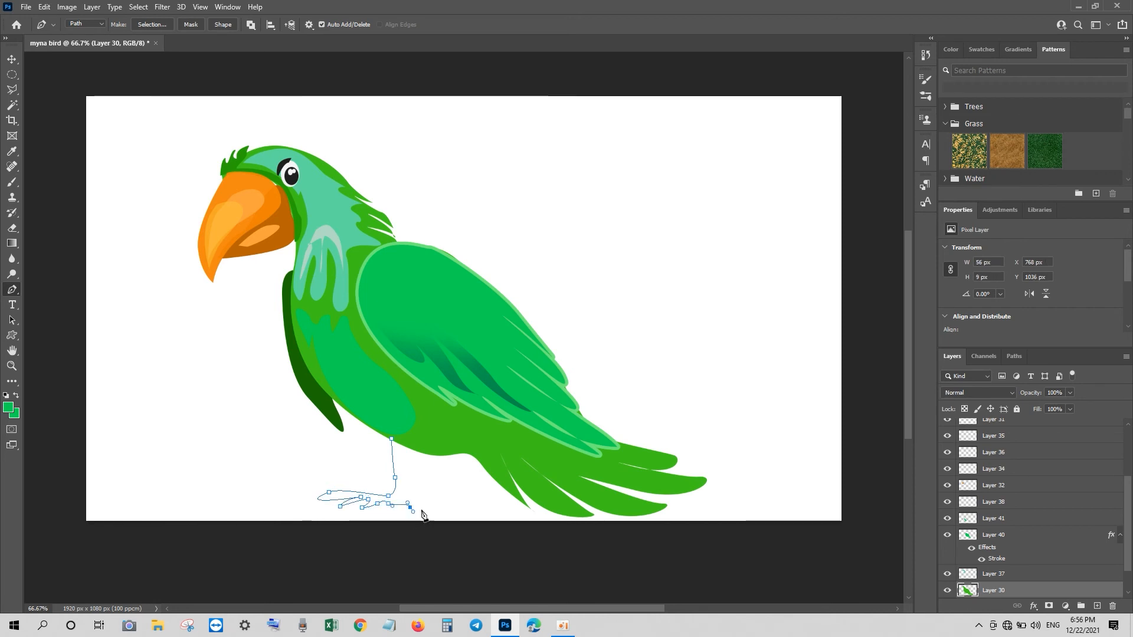
key(ctrl+Return)
click(1097, 606)
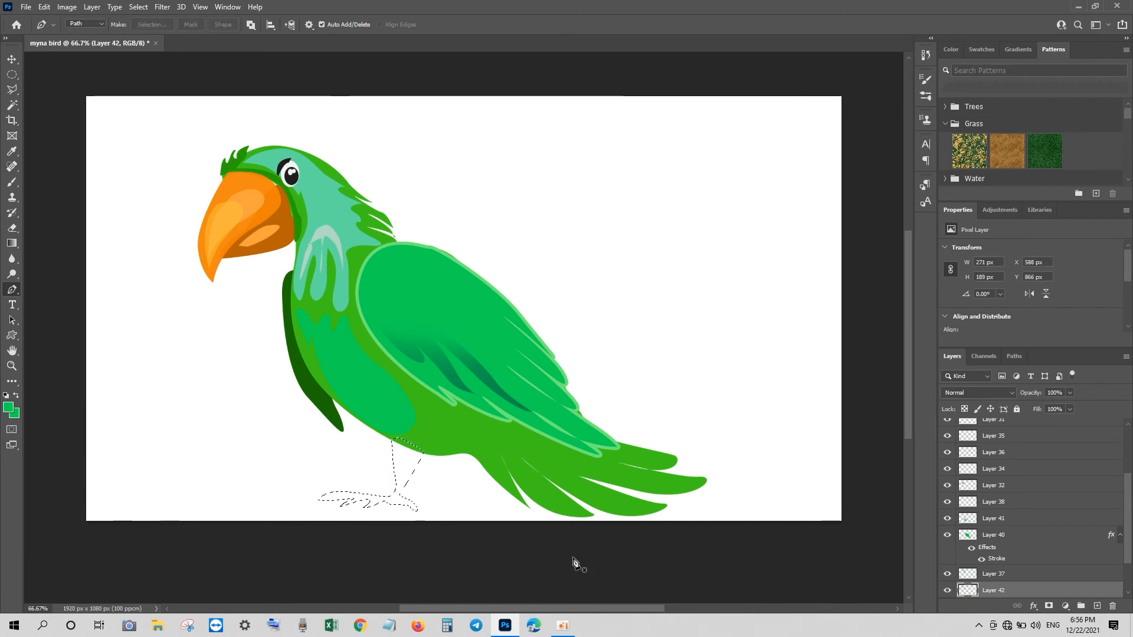
Choose a dark slate blue background colour, fill the front leg selection with it, and deselect.
click(14, 414)
click(890, 326)
click(908, 303)
key(Return)
key(p)
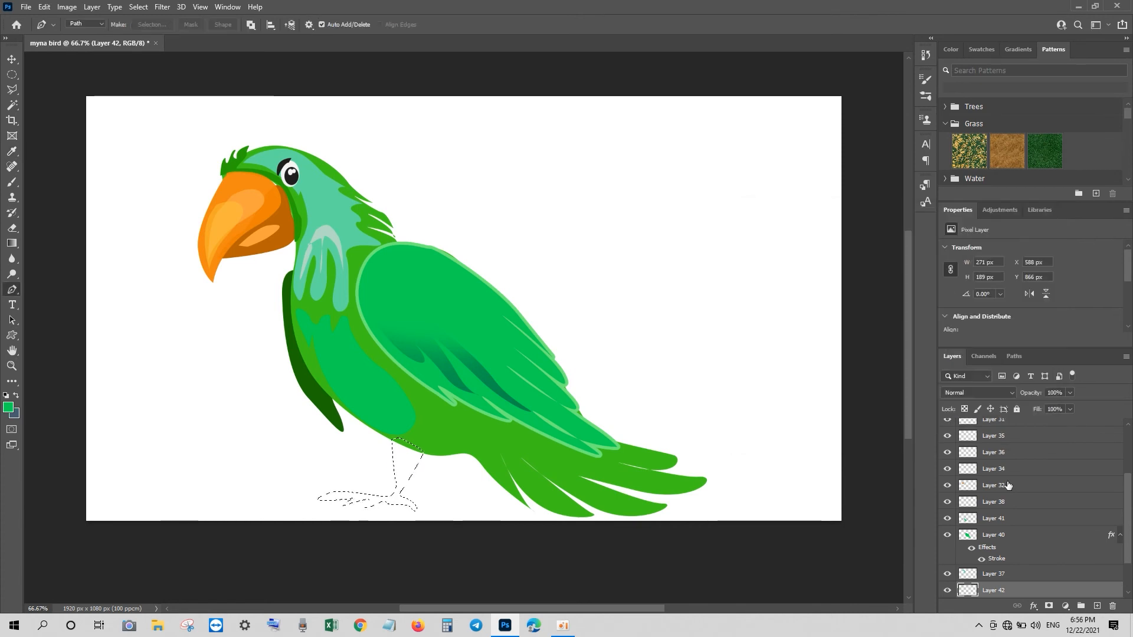
key(ctrl+BackSpace)
key(ctrl+d)
Outline pointed feathers about 272 by 182 px beneath the tail base with the Pen tool, and convert them to a selection.
click(426, 451)
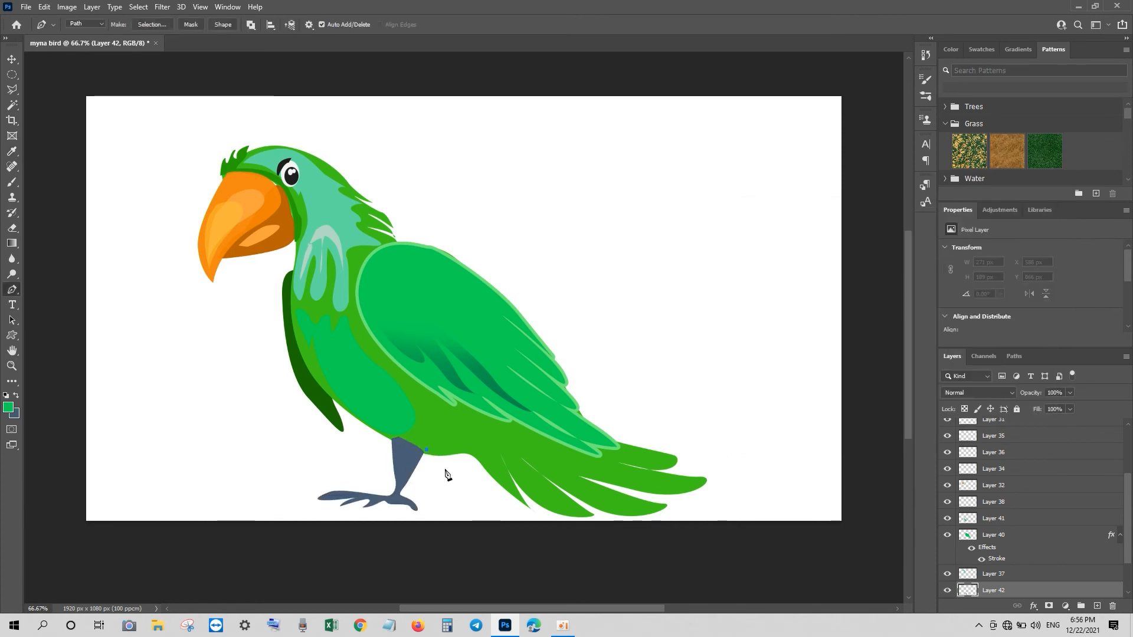
drag(452, 470, 466, 474)
click(510, 500)
mouse_move(482, 486)
mouse_down()
mouse_move(493, 495)
mouse_move(480, 469)
mouse_up()
click(472, 462)
drag(533, 510, 538, 509)
drag(510, 481, 496, 458)
key(ctrl+Return)
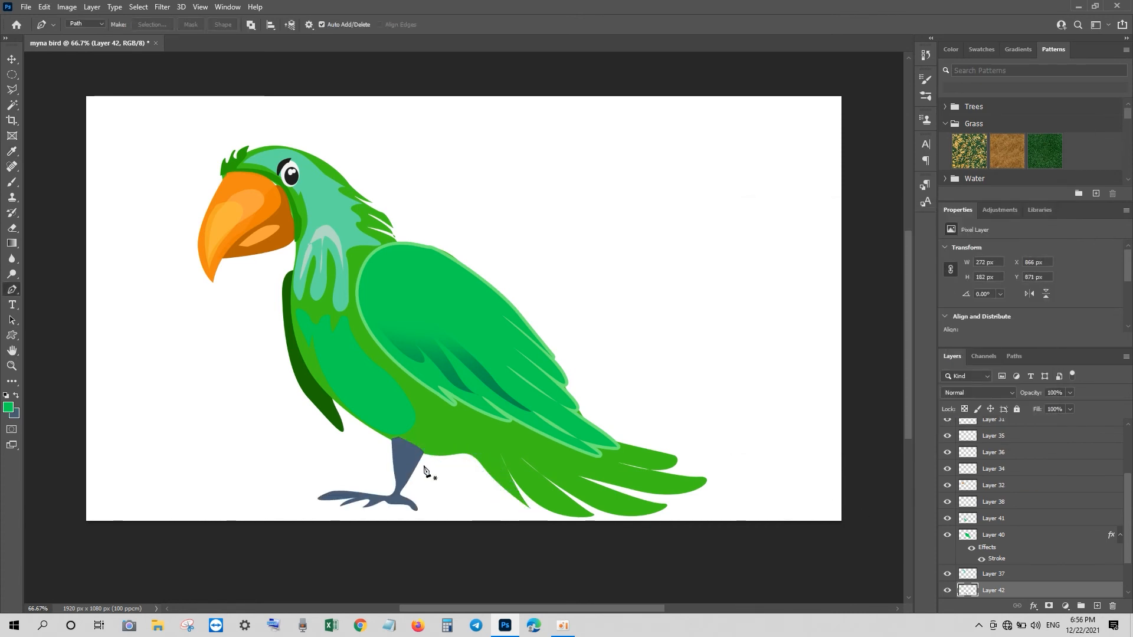
Fill the feather selection with dark green (#29601a) on a new layer beneath the body layer, and deselect.
click(15, 414)
click(906, 348)
click(852, 335)
click(993, 240)
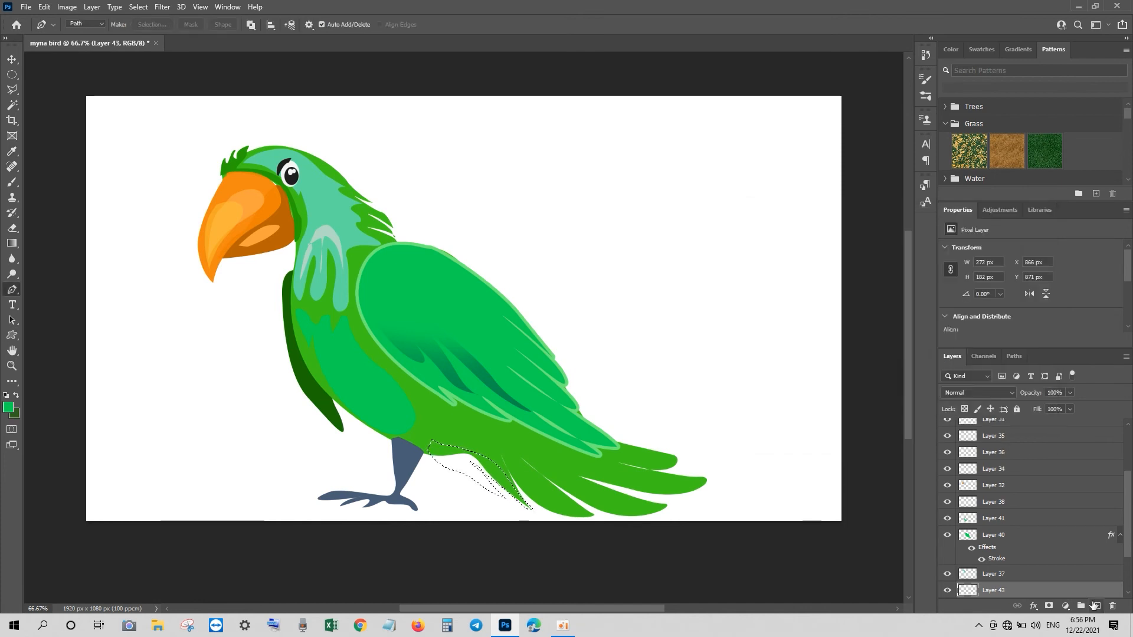
key(ctrl+BackSpace)
key(ctrl+d)
click(1095, 606)
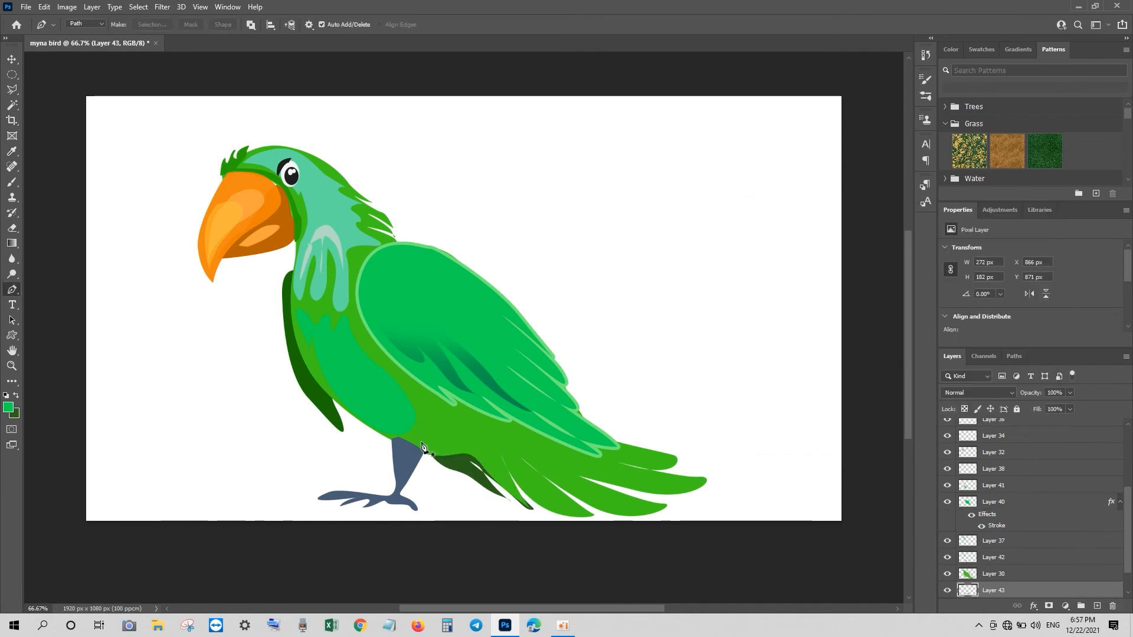
Outline the second leg and its clawed foot behind the front leg with the Pen tool, and convert the path to a selection.
click(429, 441)
click(435, 458)
click(441, 468)
click(446, 482)
click(449, 495)
click(451, 505)
click(425, 511)
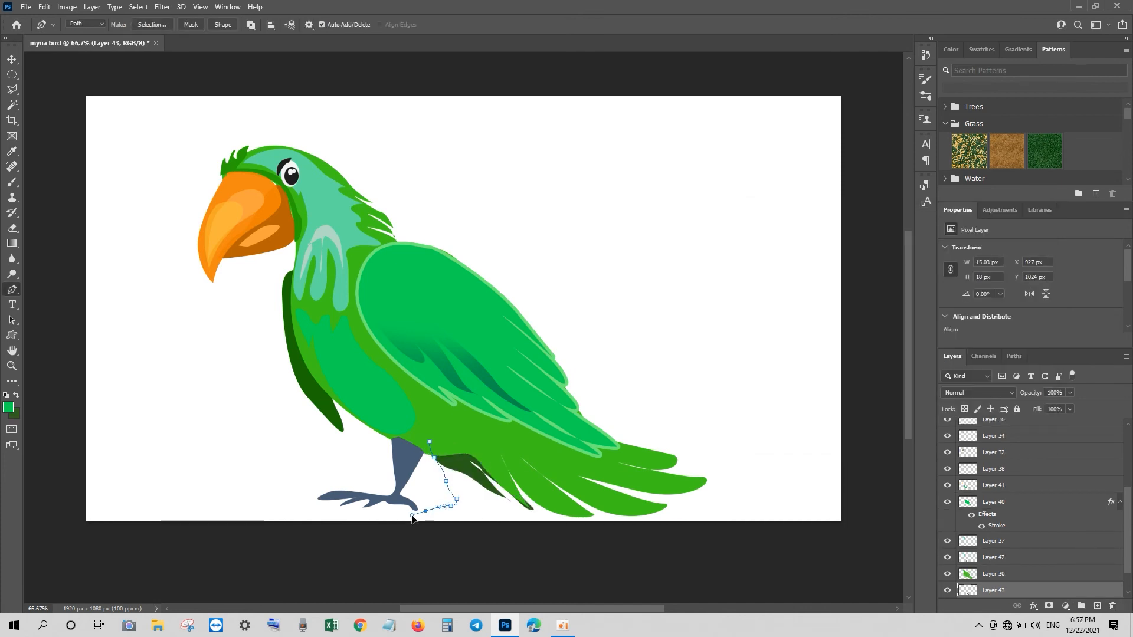
click(405, 519)
click(421, 518)
click(434, 518)
click(456, 520)
click(468, 513)
mouse_move(485, 507)
mouse_down()
mouse_move(495, 513)
mouse_move(467, 500)
mouse_up()
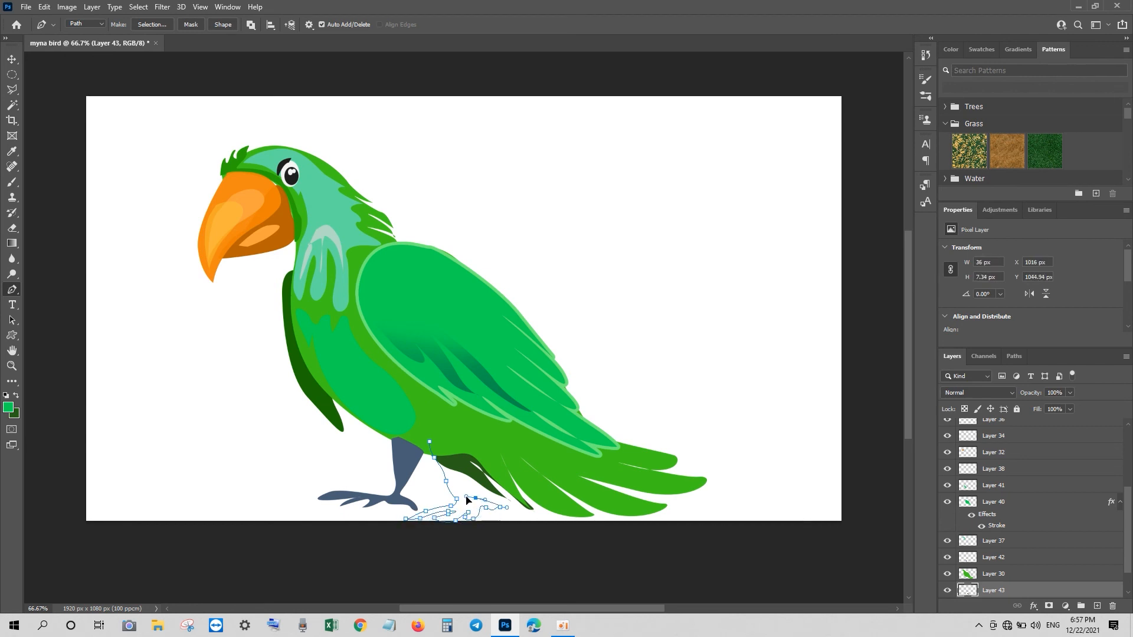
key(ctrl+Return)
Sample the front leg's slate blue as the background colour, fill the second leg selection with it, and deselect.
click(16, 415)
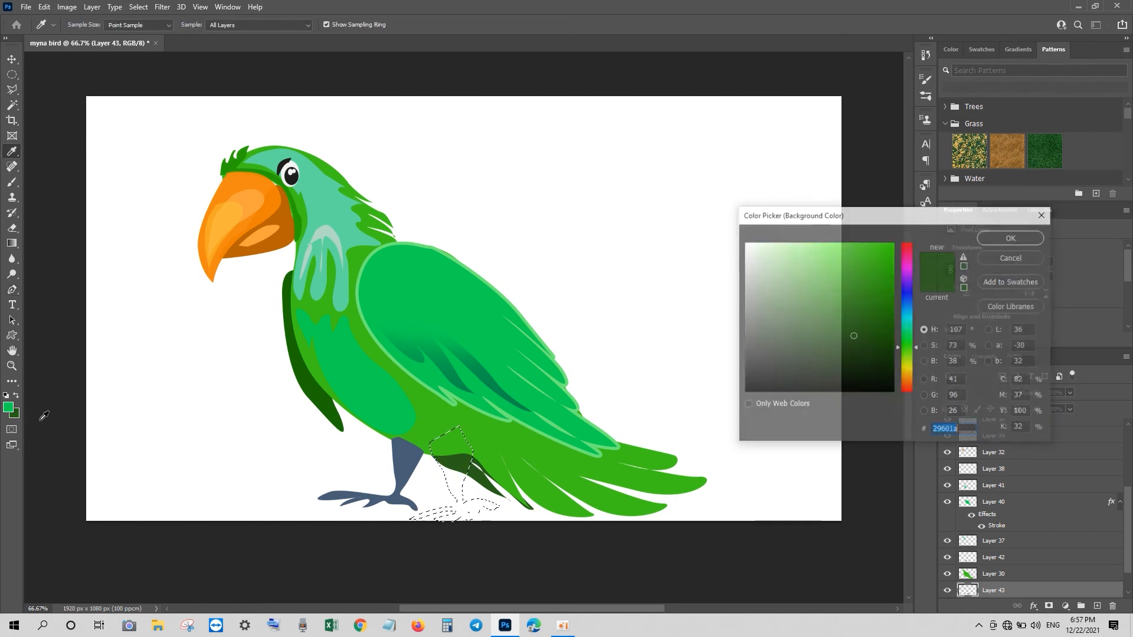
click(405, 463)
click(992, 238)
key(ctrl+Delete)
key(ctrl+d)
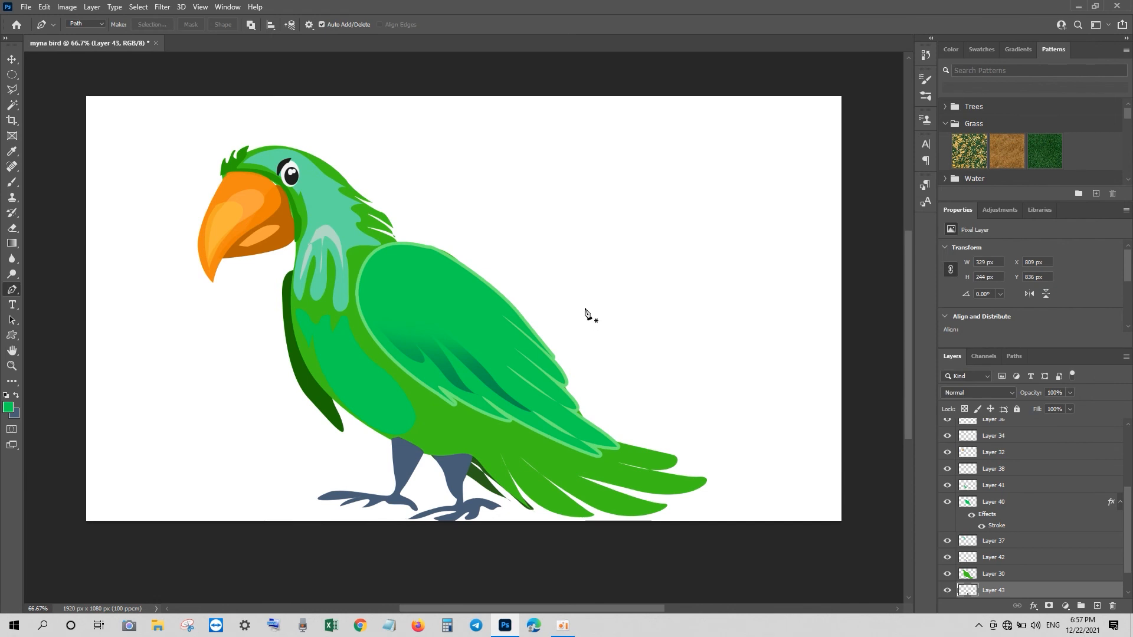
Outline a sole shape about 219 by 48 px around the second foot's toes with the Pen tool, and convert it to a selection.
drag(440, 518, 458, 524)
click(452, 508)
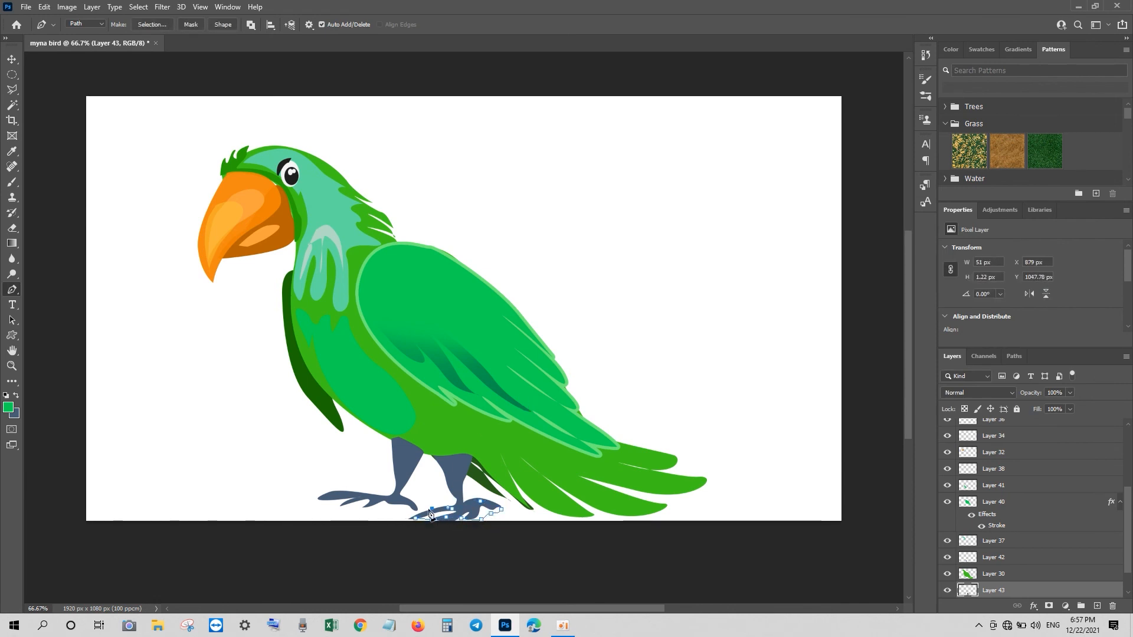
click(415, 519)
key(ctrl+Return)
Fill the sole selection with a lighter blue on a new layer, move that layer beneath the second leg's layer, and deselect.
click(16, 415)
click(807, 284)
click(1003, 238)
click(1095, 606)
key(ctrl+BackSpace)
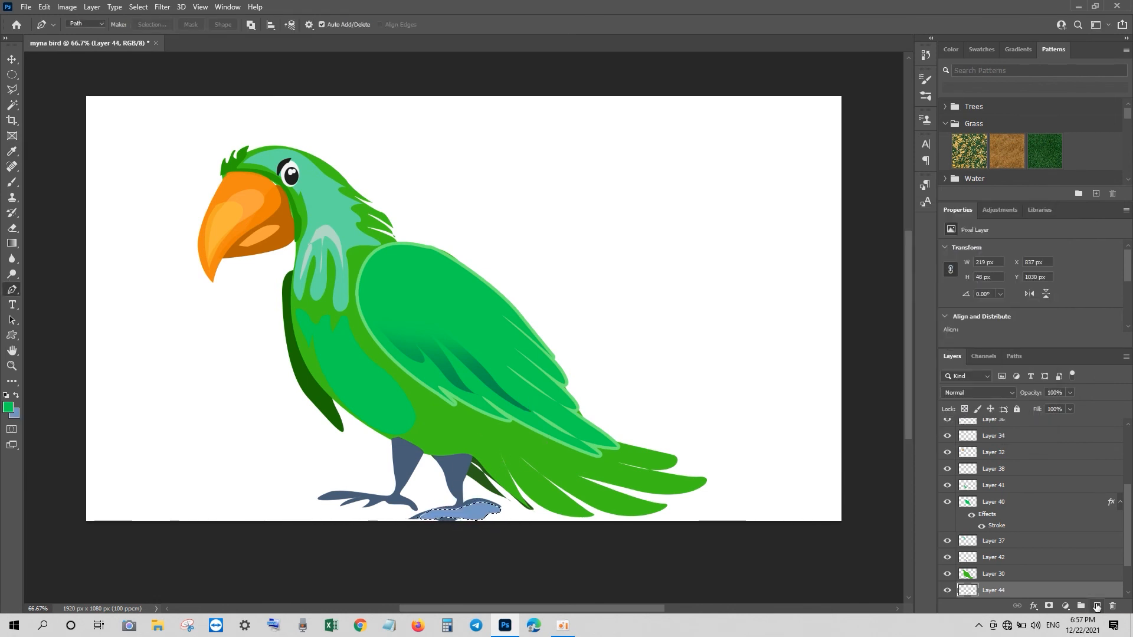
key(ctrl+[)
key(ctrl+d)
Outline a sole shape around the front foot's toes with the Pen tool and fill it with the same lighter blue.
click(322, 501)
drag(341, 509, 352, 512)
drag(368, 509, 376, 510)
drag(394, 511, 405, 511)
drag(409, 511, 417, 512)
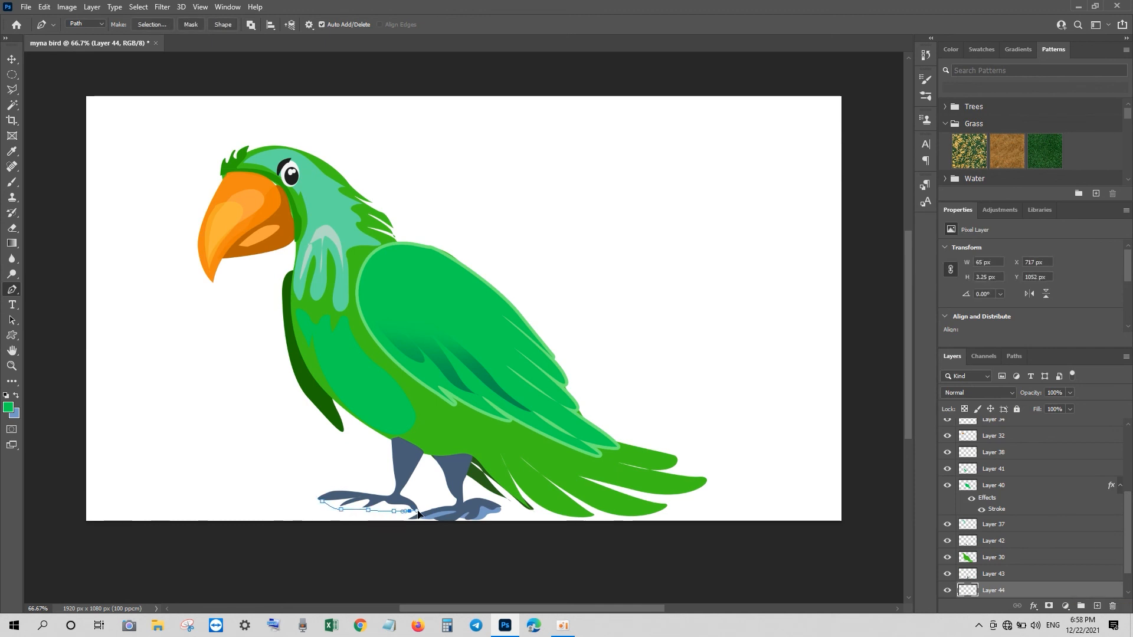
click(328, 492)
key(ctrl+Return)
key(ctrl+BackSpace)
Outline a shading shape about 97 by 138 px over the upper front leg with the Pen tool, and convert it to a selection.
click(391, 436)
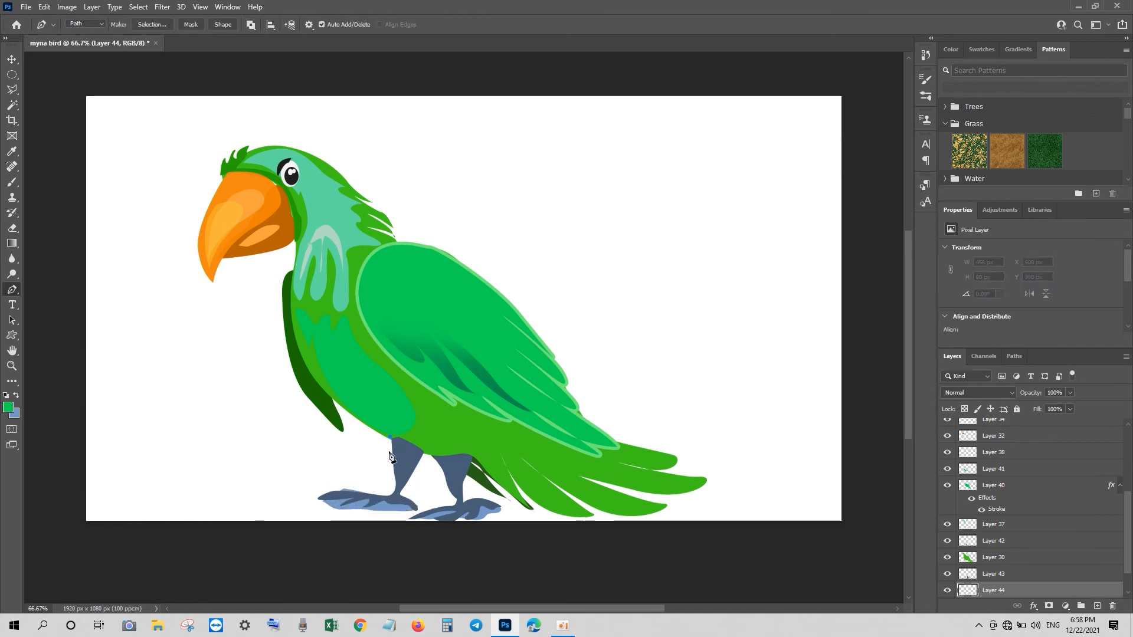
drag(393, 461, 394, 466)
drag(400, 480, 399, 484)
click(408, 480)
click(391, 436)
key(ctrl+Return)
Fill the leg selection with a darkened body green on a new layer, lower that layer's opacity to about 31%, and hide it.
click(16, 415)
click(460, 434)
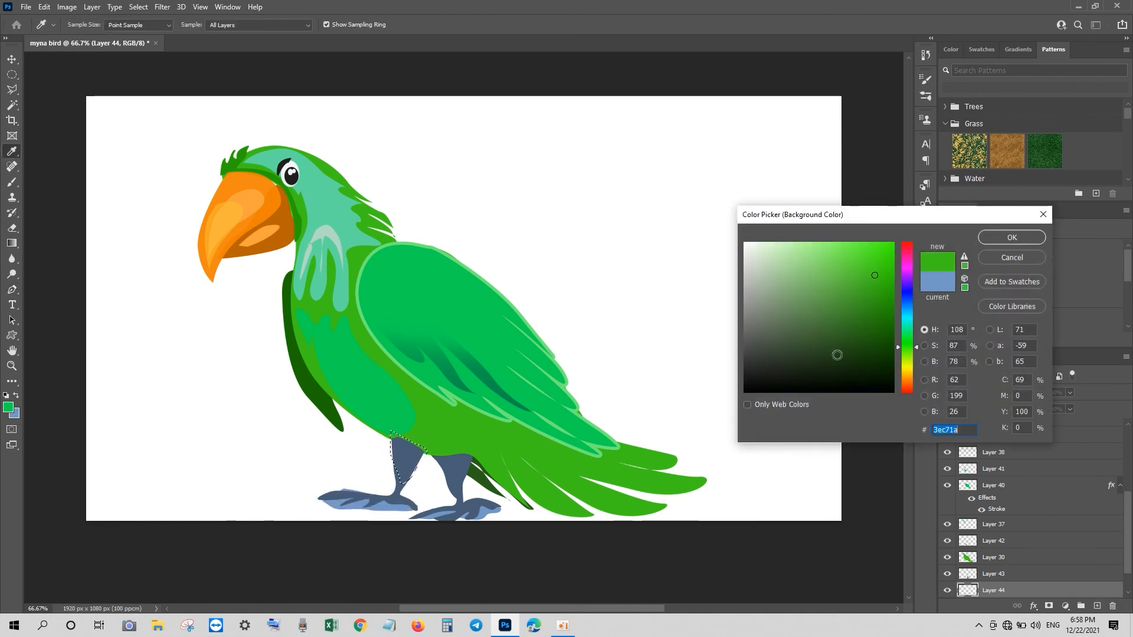
click(875, 322)
click(1010, 238)
click(1097, 606)
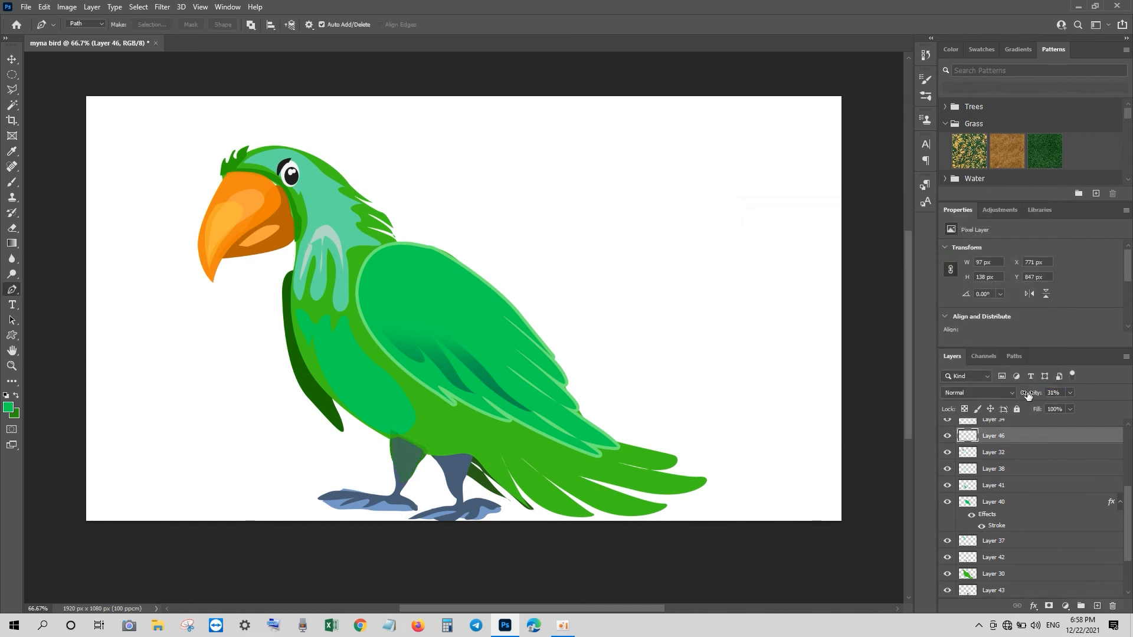
key(ctrl+comma)
key(v)
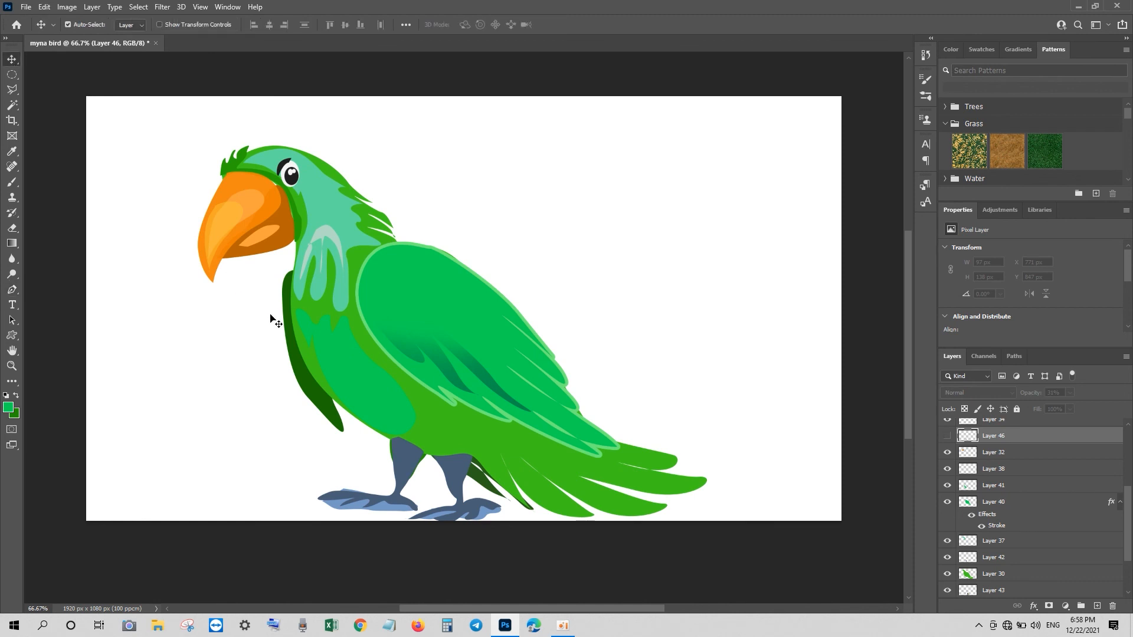
Make an elliptical selection about 1178 by 414 px across the legs and add a new layer beneath the foot sole layers.
click(11, 75)
drag(113, 348, 576, 511)
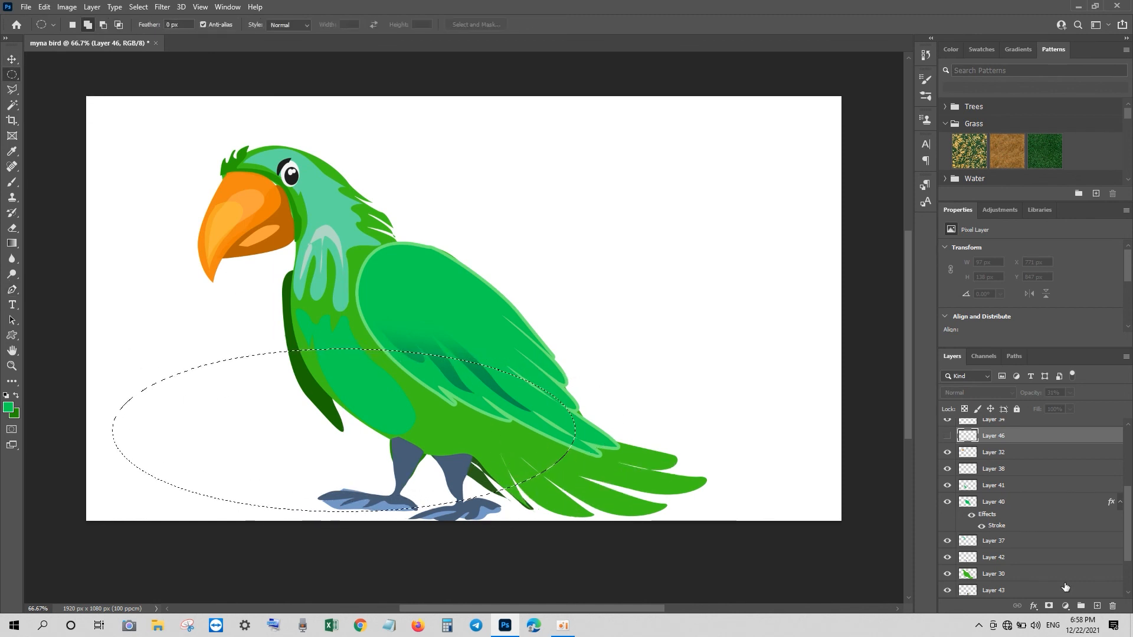
scroll(1009, 584, down, 2)
click(1009, 575)
click(1097, 606)
Set the background colour to grey 5e646c and fill the elliptical selection with it.
click(16, 415)
click(407, 457)
click(763, 329)
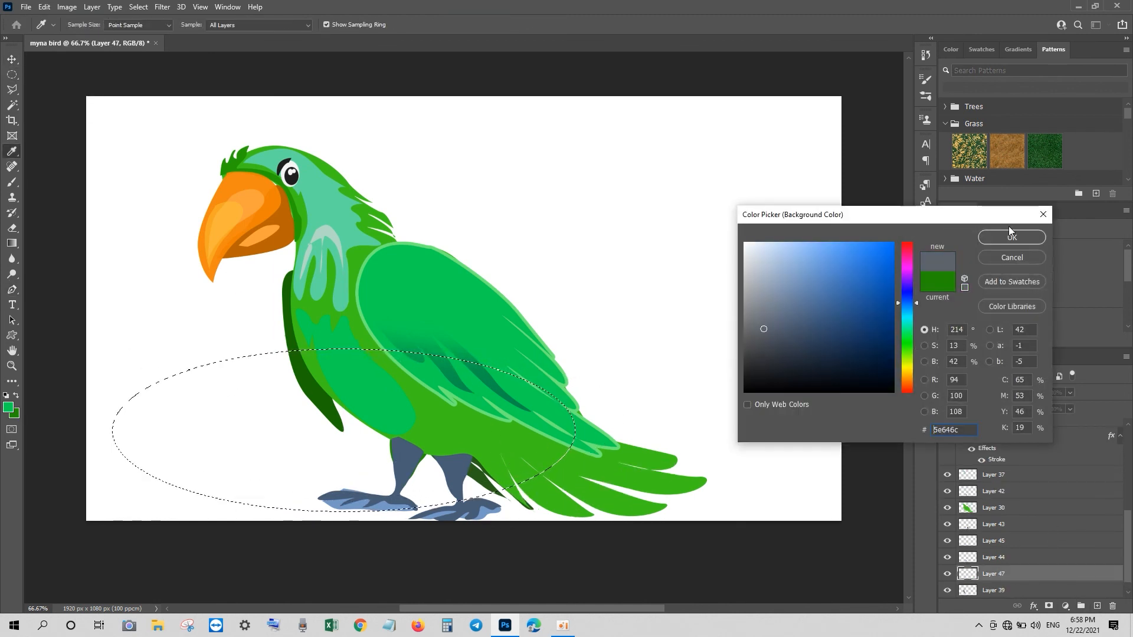
click(1011, 236)
key(ctrl+BackSpace)
Flatten and distort the grey ellipse into a ground shadow about 990 by 181 px beneath the parrot's feet.
key(ctrl+t)
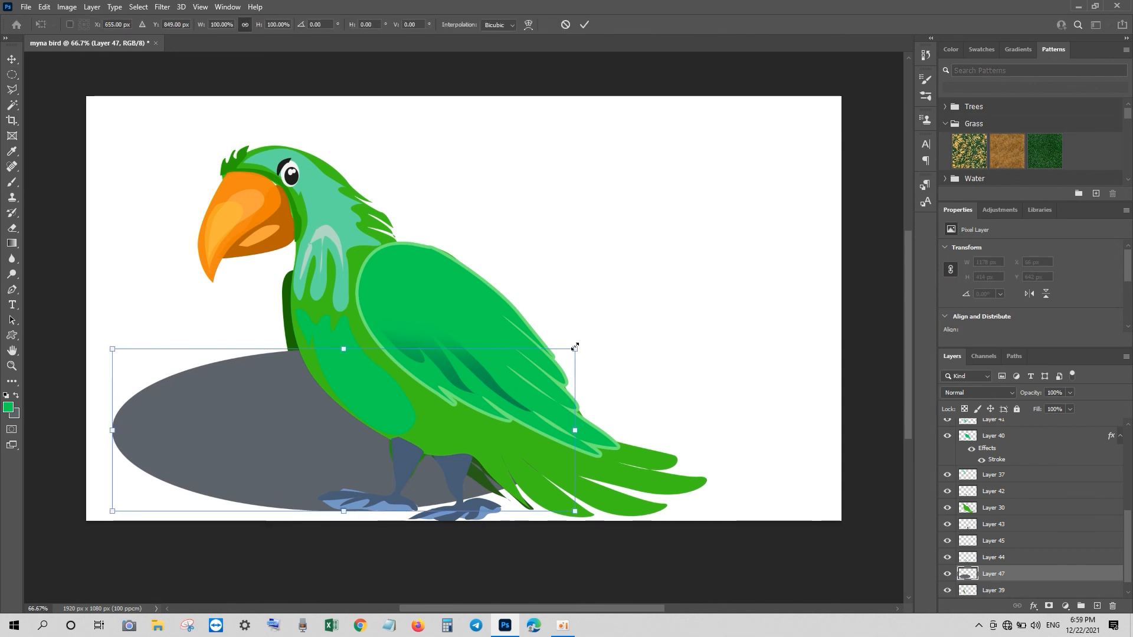
drag(575, 348, 537, 480)
right_click(481, 441)
click(518, 260)
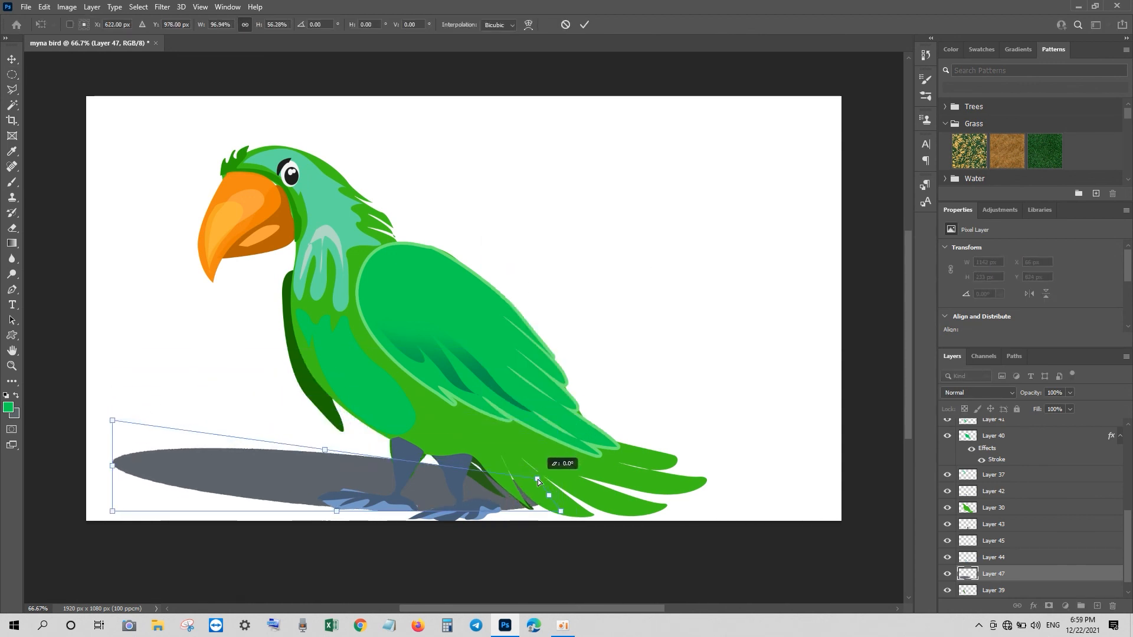
drag(366, 477, 361, 493)
drag(108, 435, 243, 436)
drag(108, 526, 137, 594)
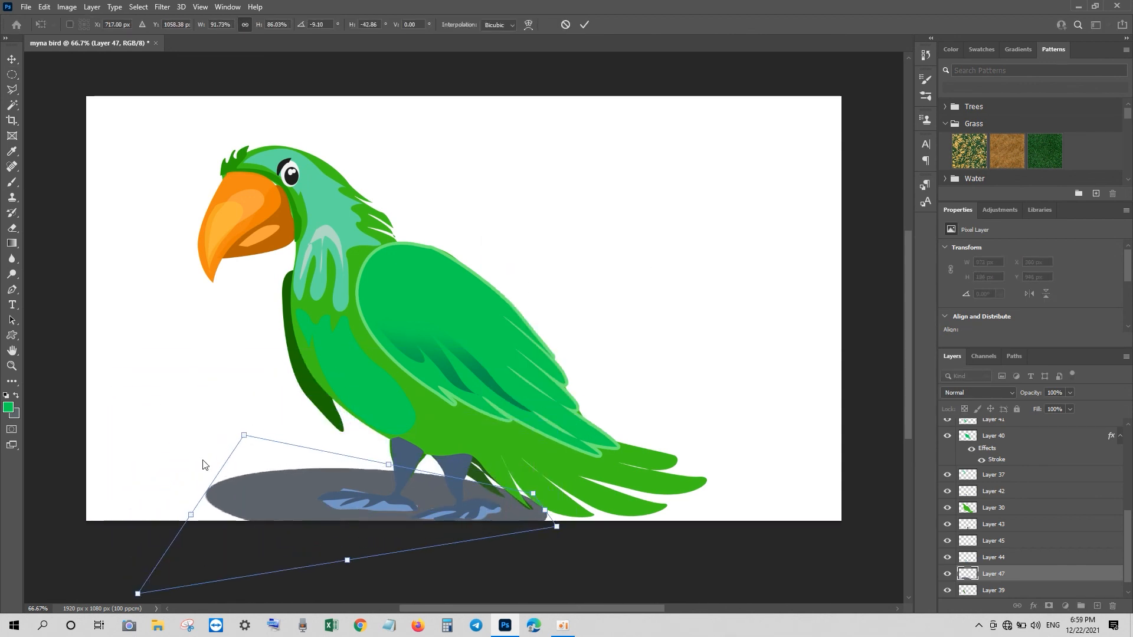
drag(244, 435, 200, 443)
mouse_move(321, 485)
mouse_down()
mouse_move(294, 482)
mouse_move(307, 483)
mouse_up()
key(Return)
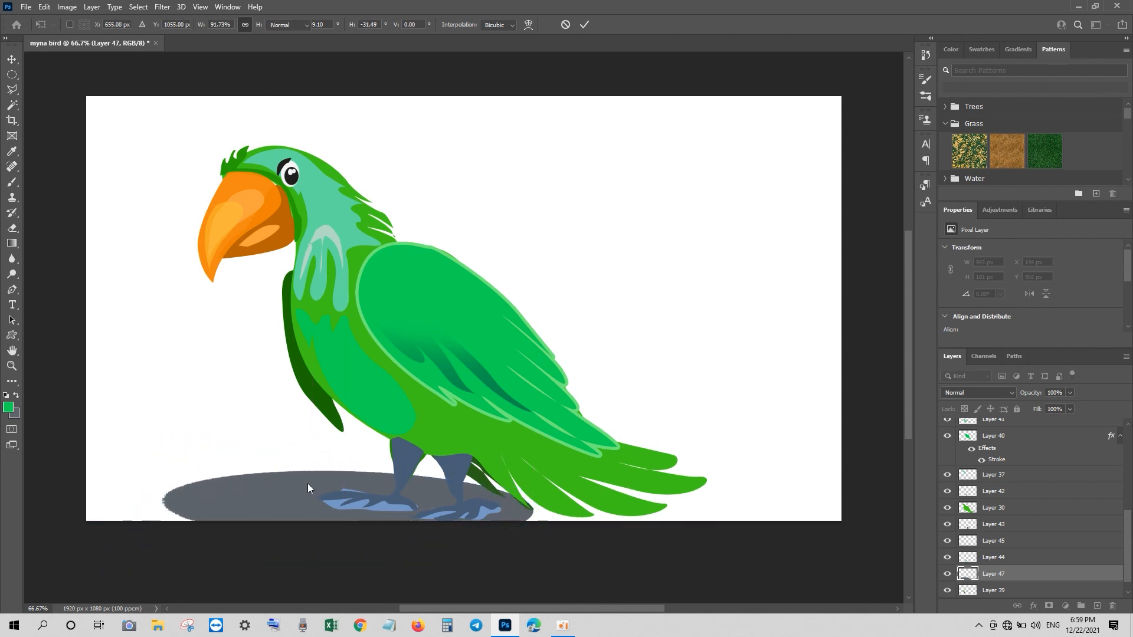
Apply a 50 px Field Blur to the ground shadow and set its layer opacity to 90%.
click(163, 8)
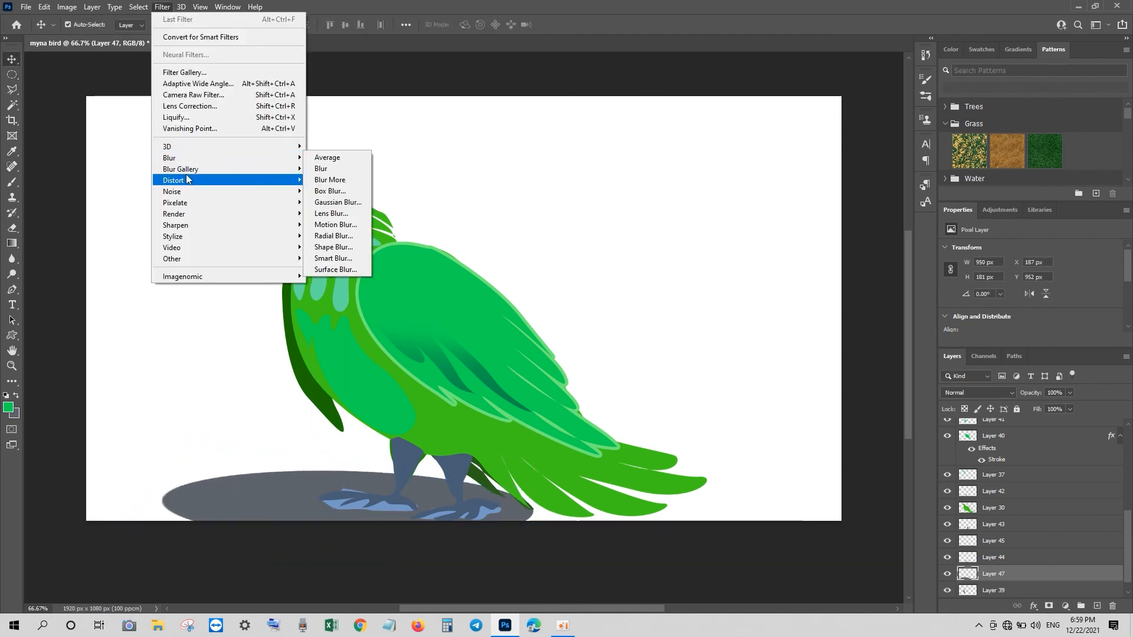
mouse_move(198, 169)
click(327, 169)
drag(1043, 96, 1062, 96)
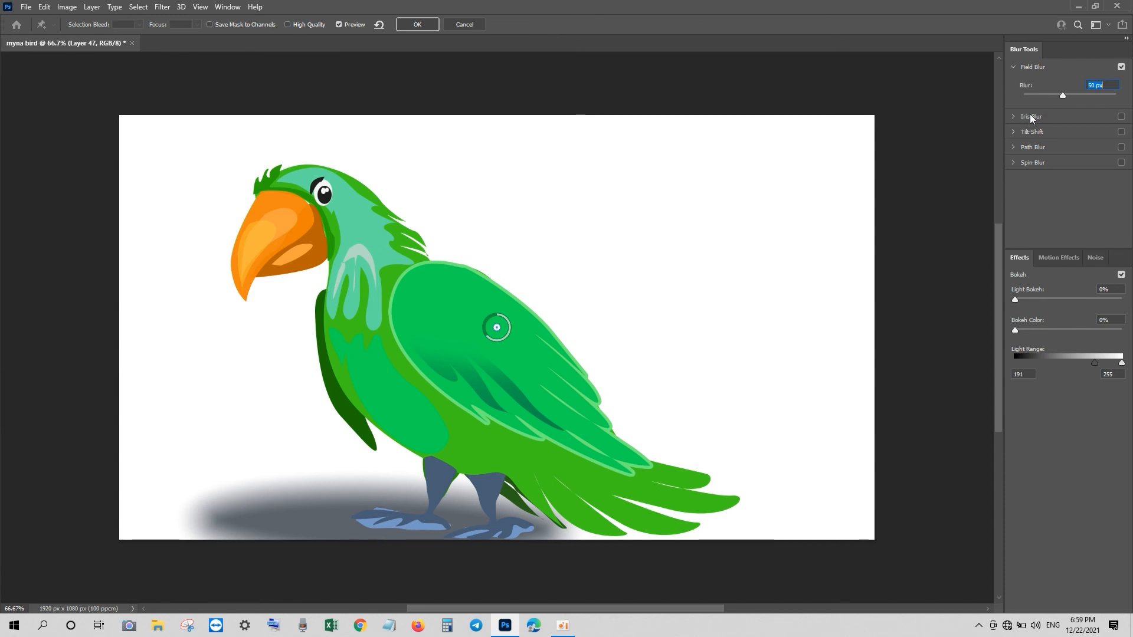
key(Return)
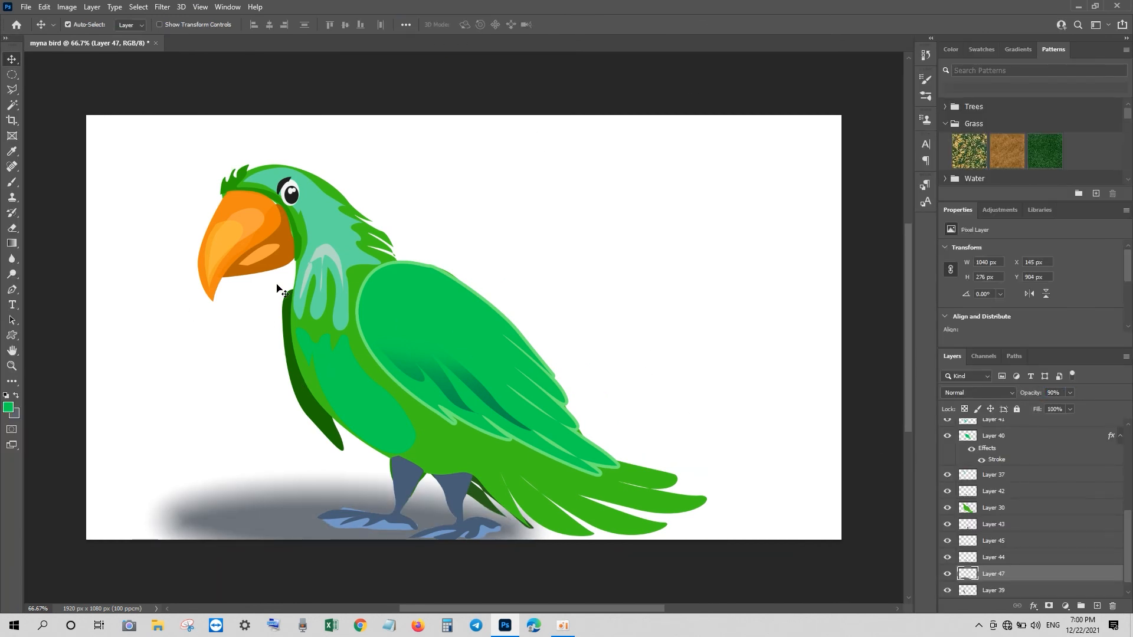
Outline a narrow throat patch beneath the beak with the Pen tool, convert it to a selection, and choose green 28a707 as the background colour.
click(12, 289)
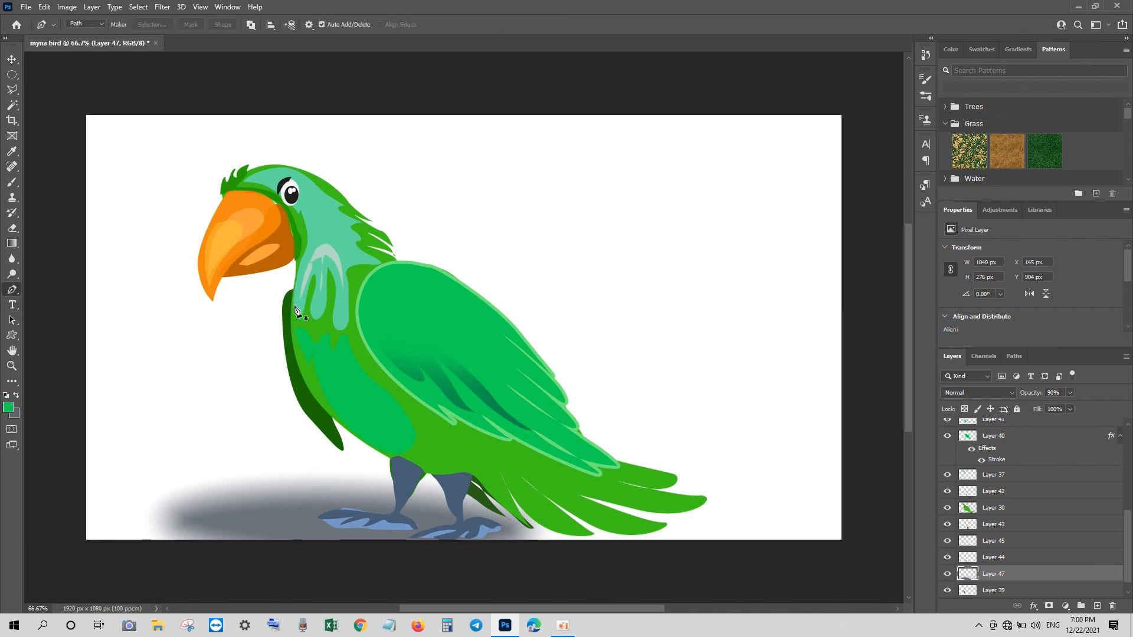
click(291, 314)
click(285, 290)
drag(278, 267, 271, 265)
drag(296, 252, 297, 246)
click(292, 315)
key(ctrl+Return)
click(15, 414)
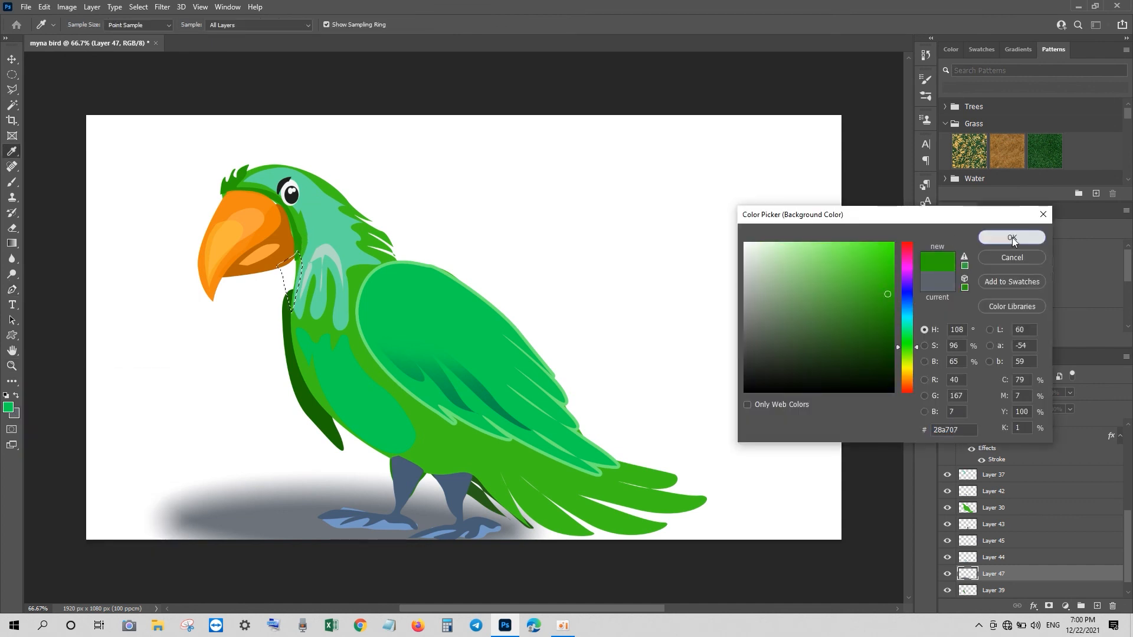